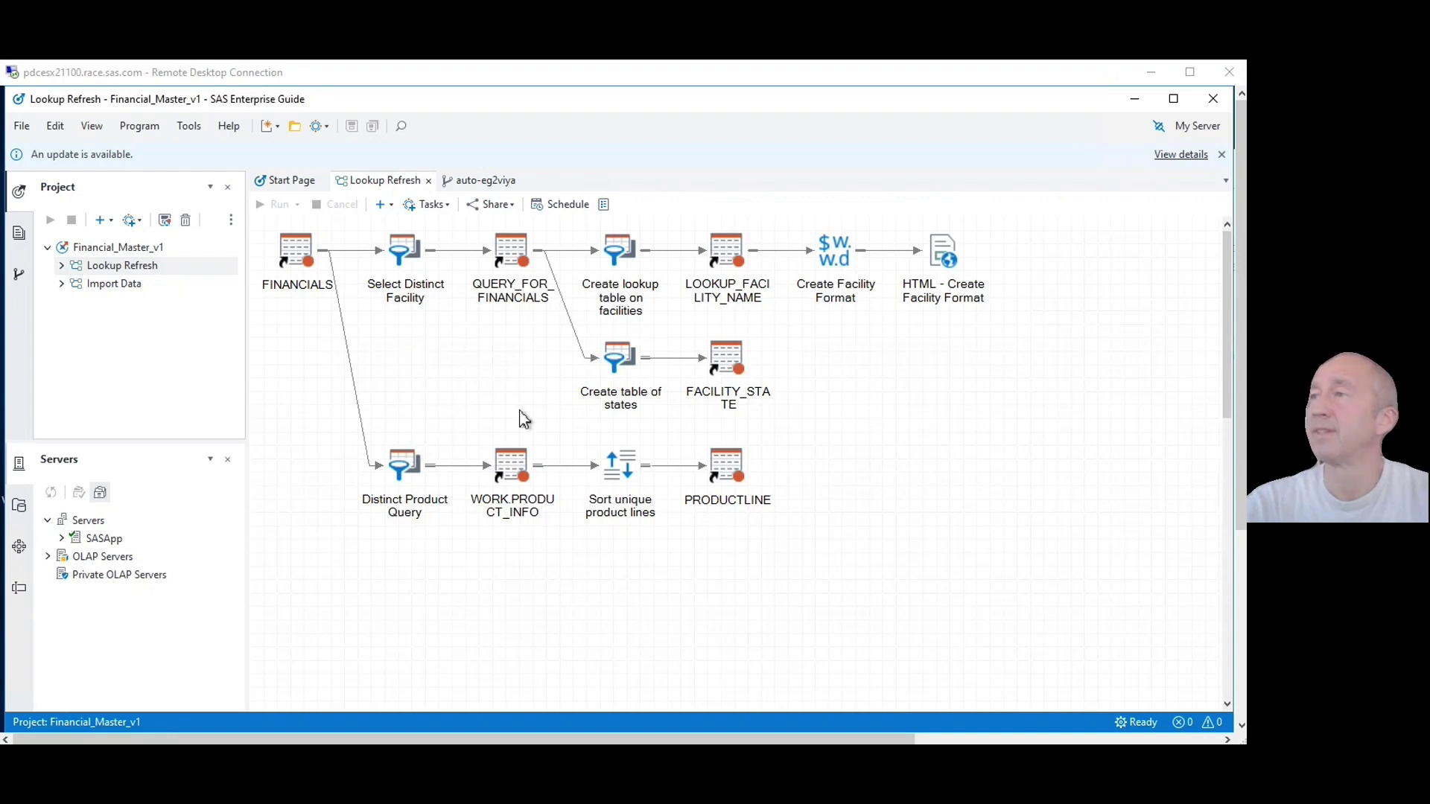
# Step: Run the entire Lookup Refresh process flow, through Create Facility Format and its HTML output
pyautogui.click(483, 181)
pyautogui.click(392, 185)
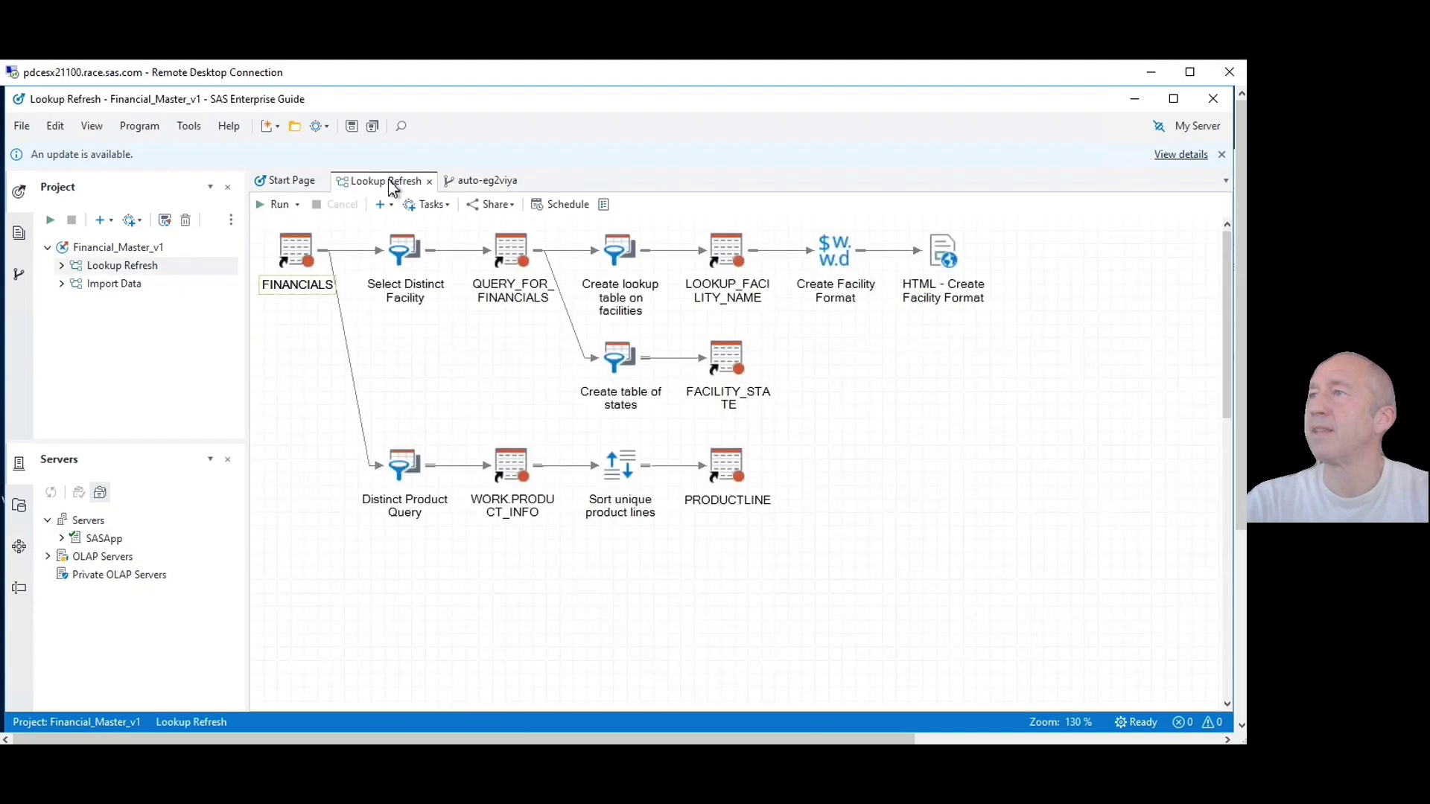
pyautogui.click(280, 206)
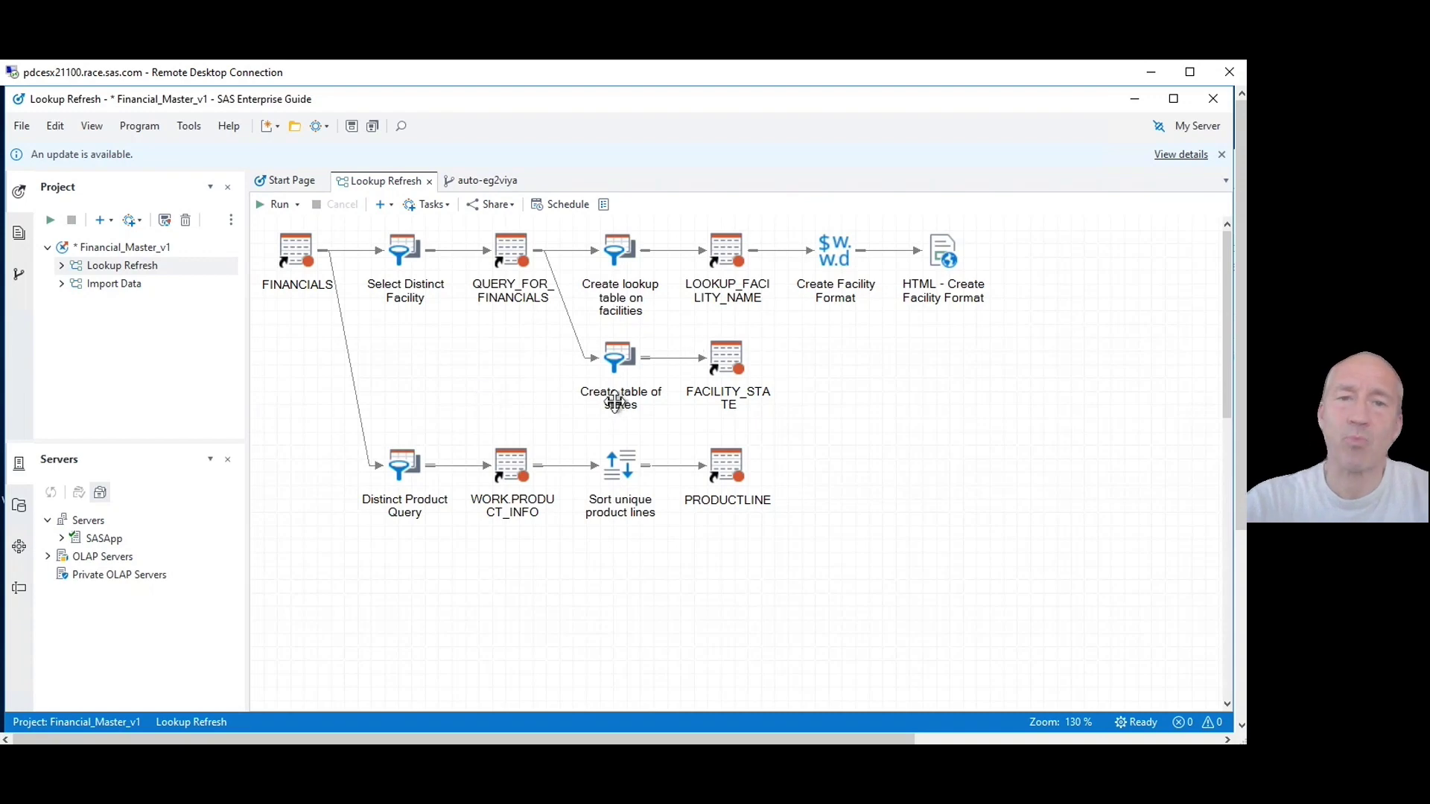
pyautogui.moveTo(615, 403)
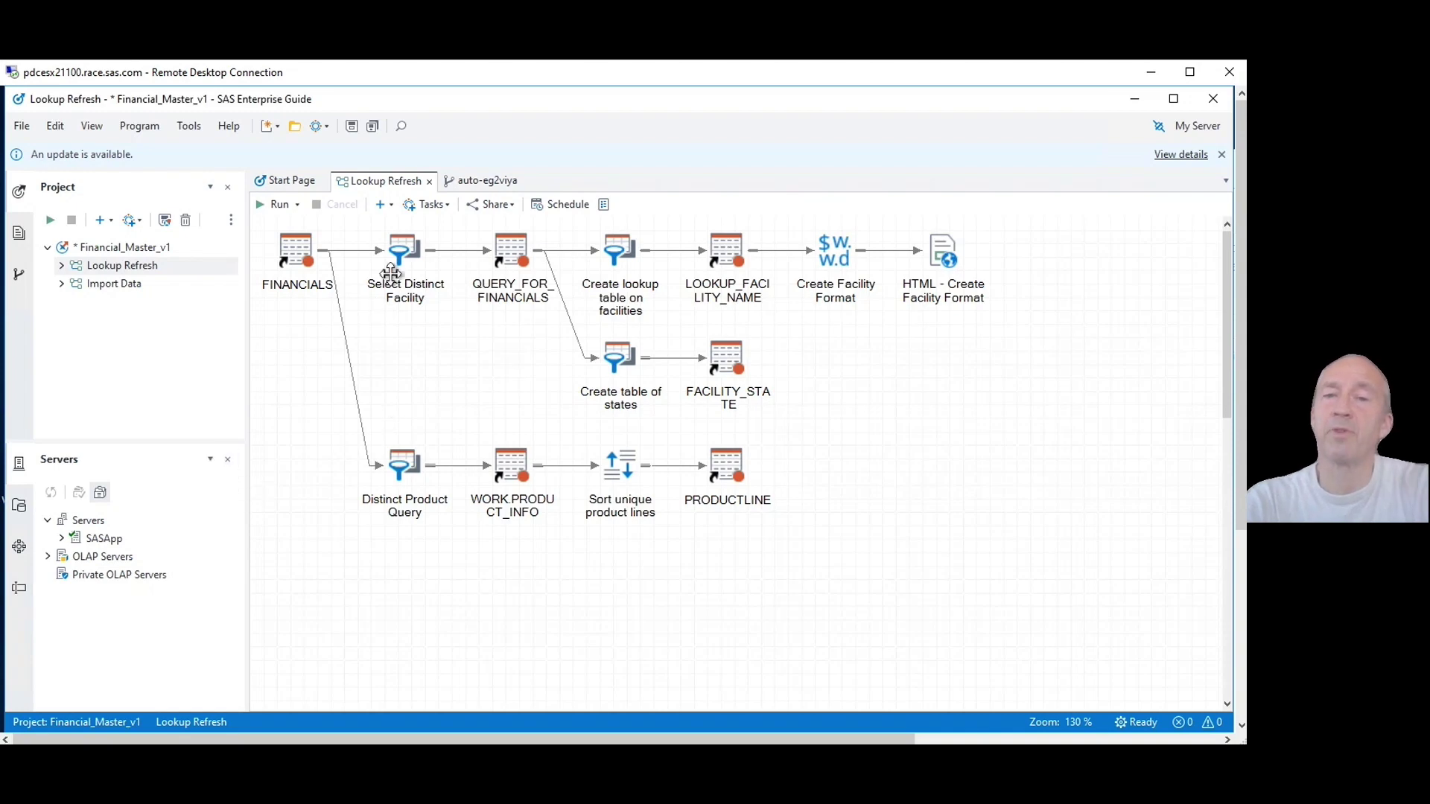
# Step: Stage all four changed files in auto-eg2viya, commit them with a descriptive message, and push
pyautogui.click(492, 181)
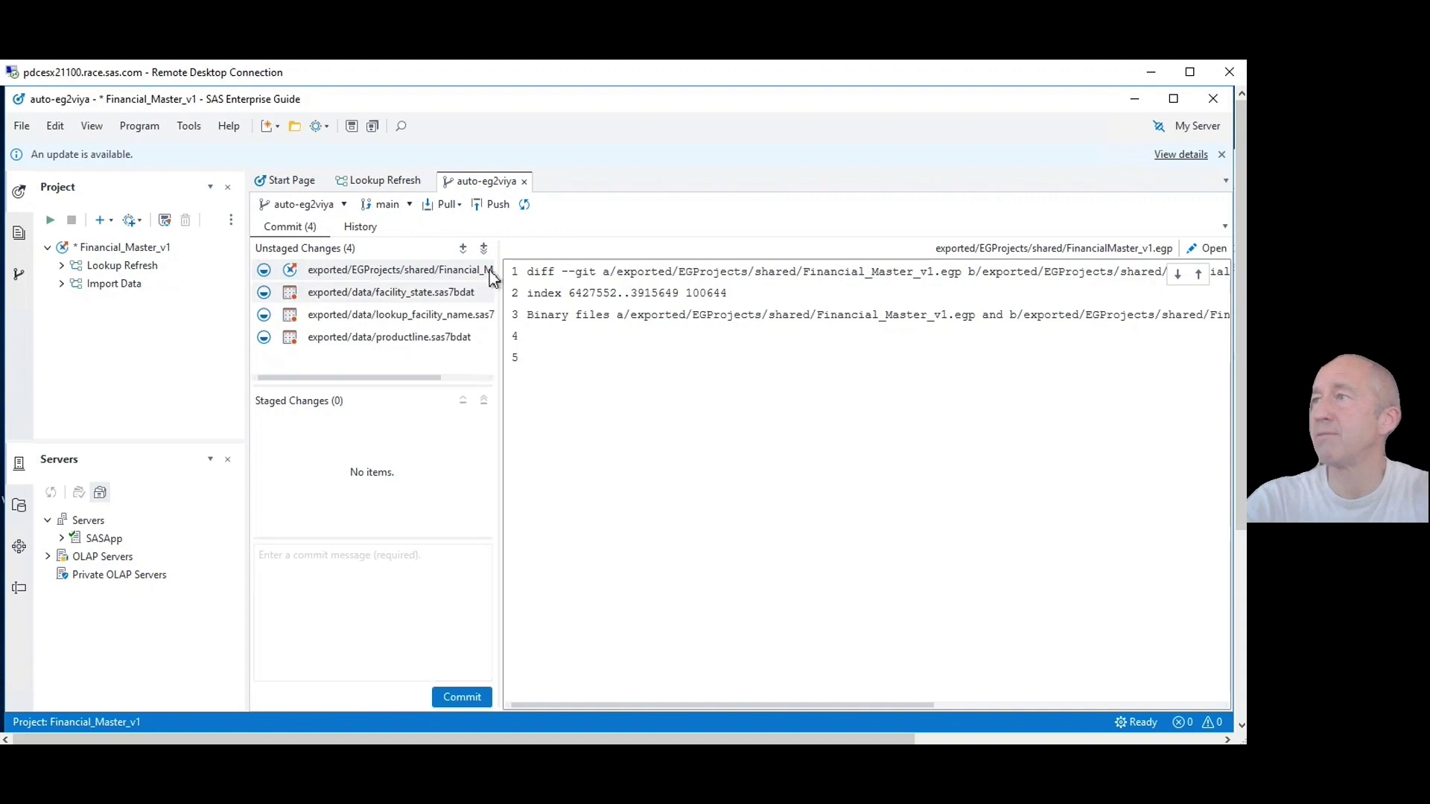
pyautogui.click(484, 251)
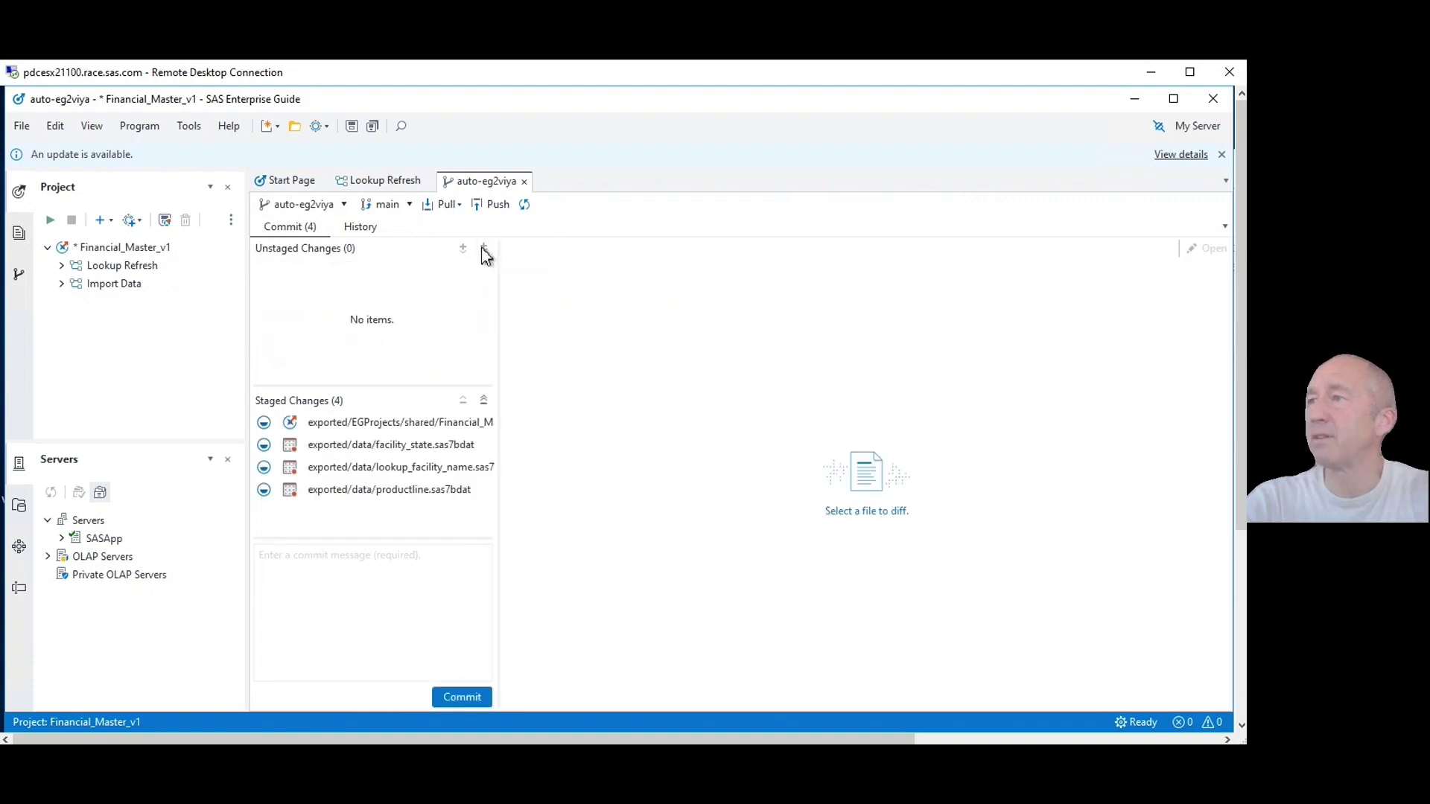
pyautogui.click(357, 605)
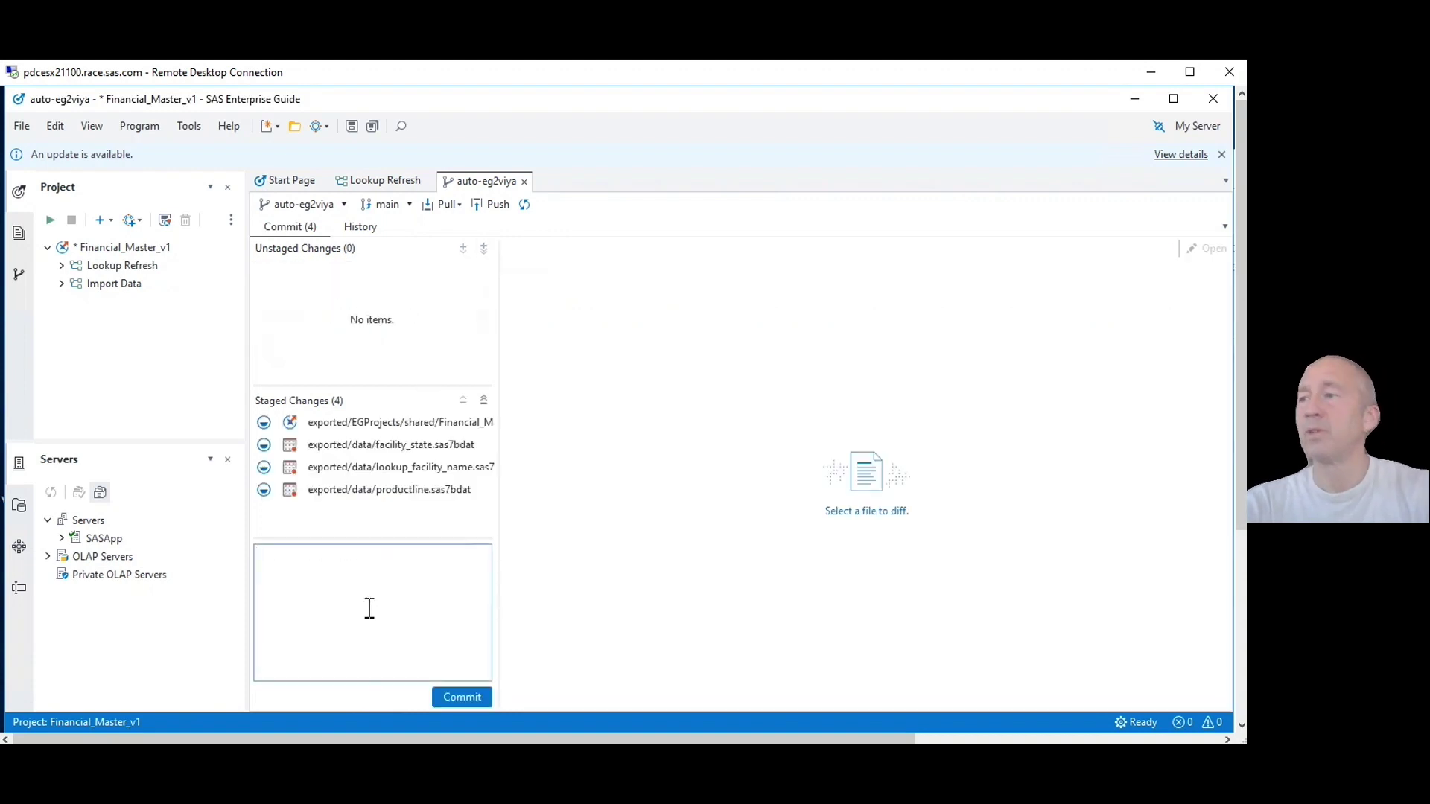
pyautogui.write('Changes to the Enterprise Guide project and expected results')
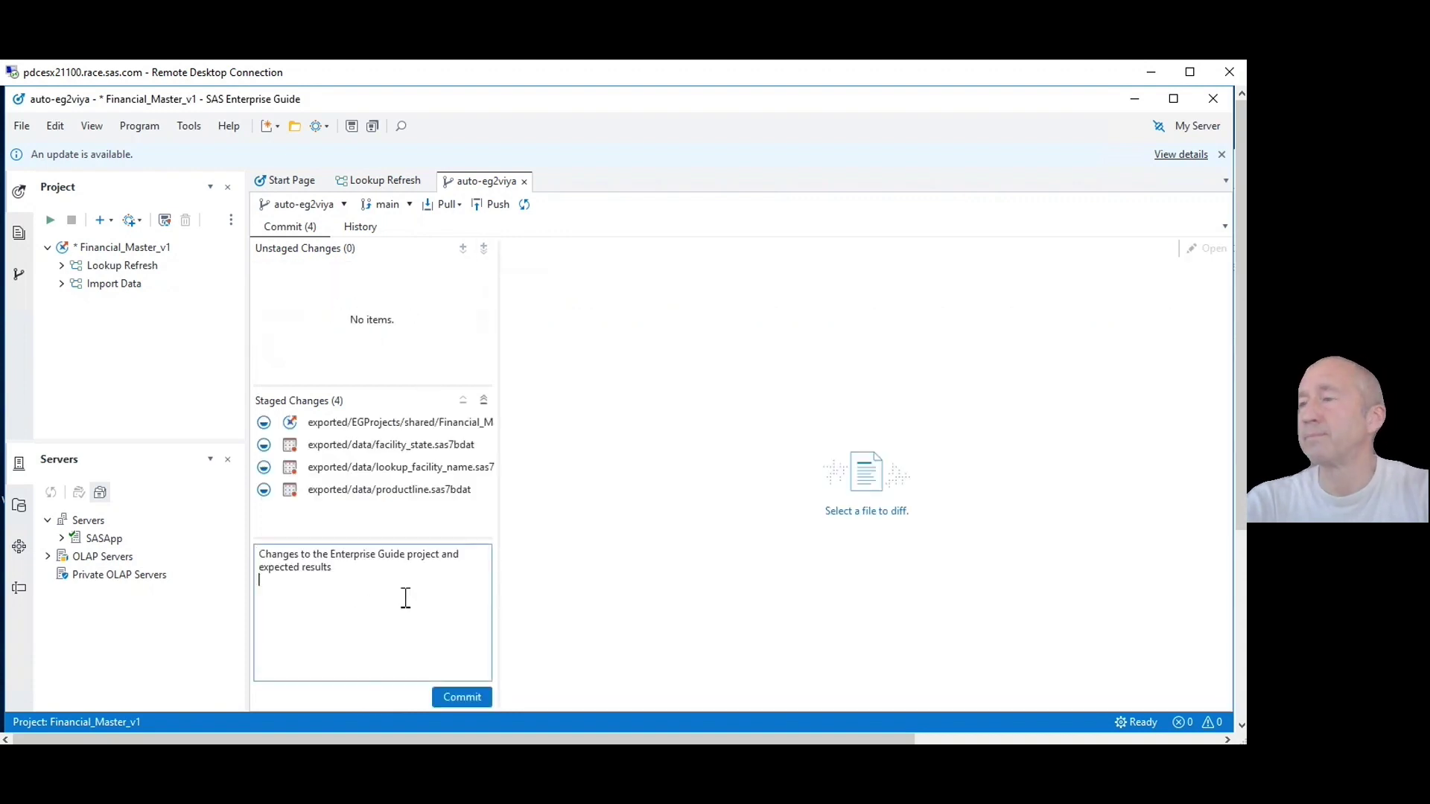
pyautogui.click(461, 697)
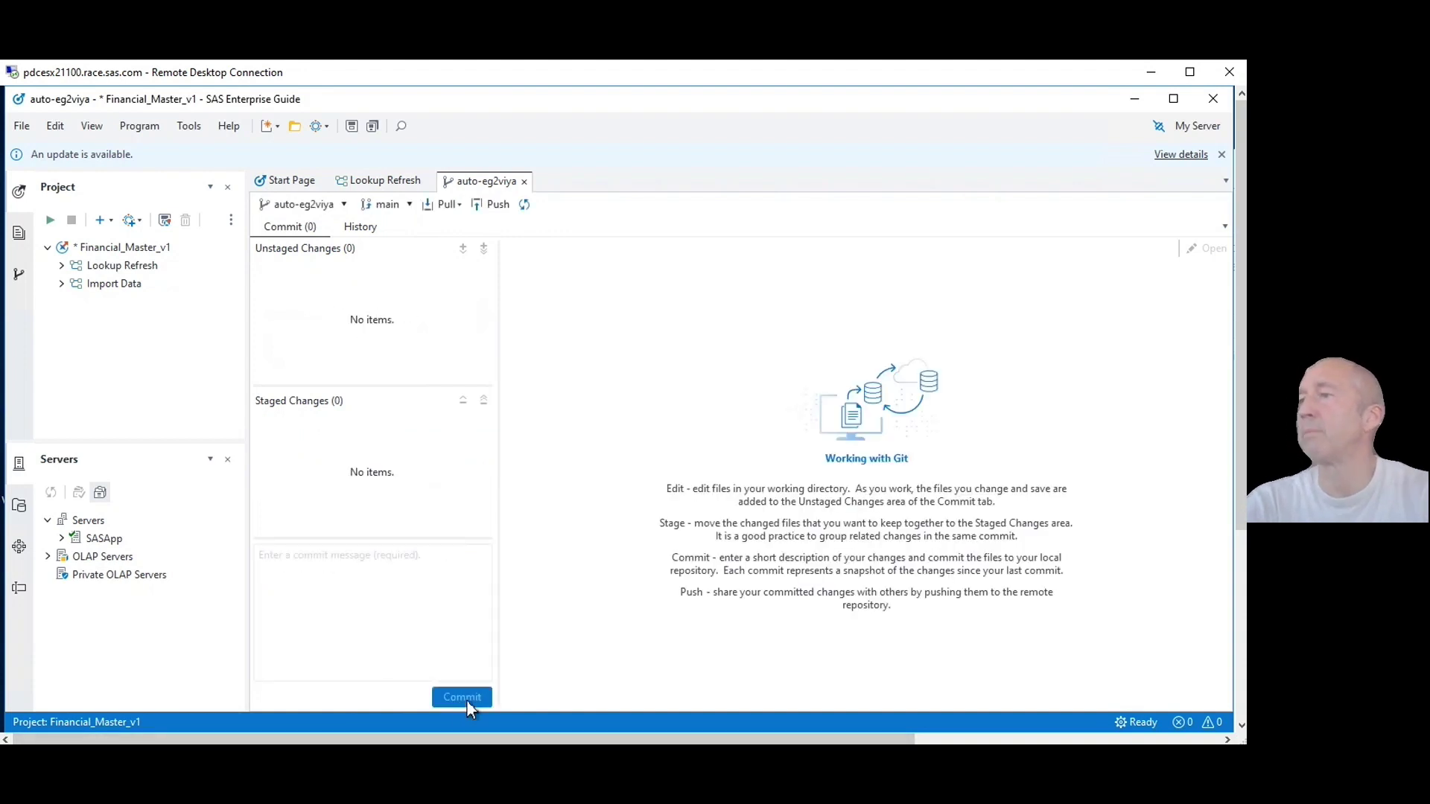
pyautogui.click(498, 206)
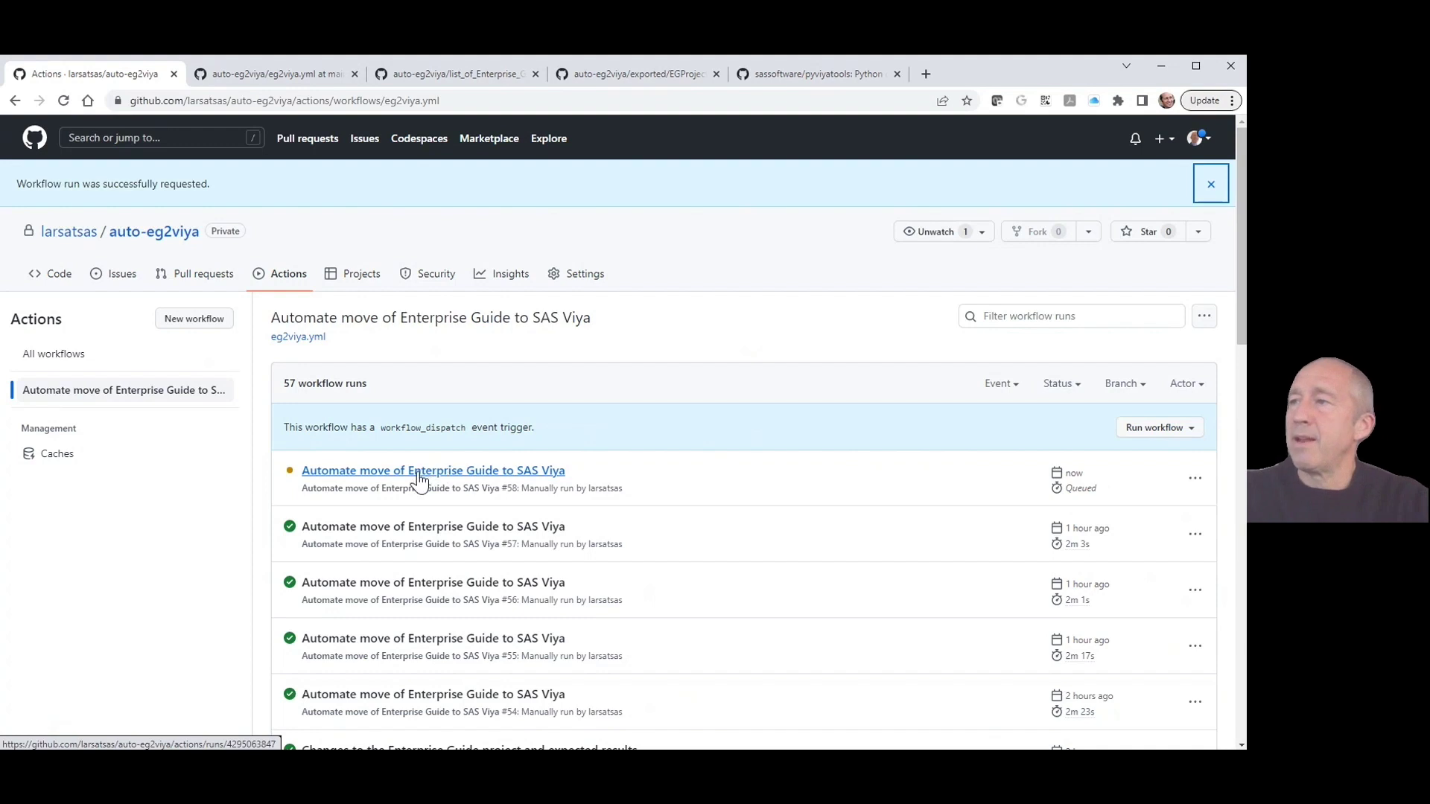
# Step: Open the details of queued run #58 of the Enterprise Guide to SAS Viya workflow
pyautogui.click(419, 480)
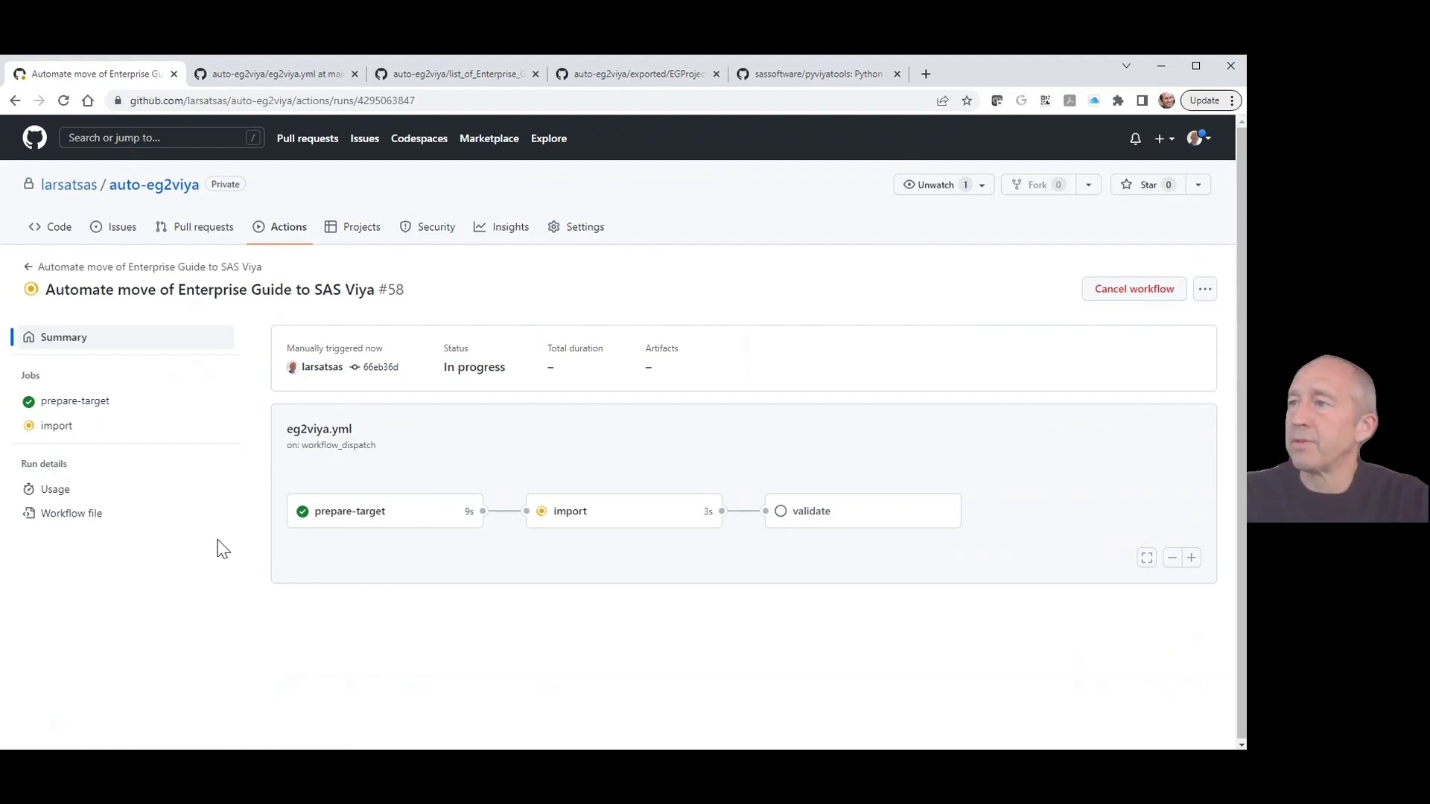
# Step: Open run #58's prepare-target job log showing its completed steps
pyautogui.scroll(5, 224, 549)
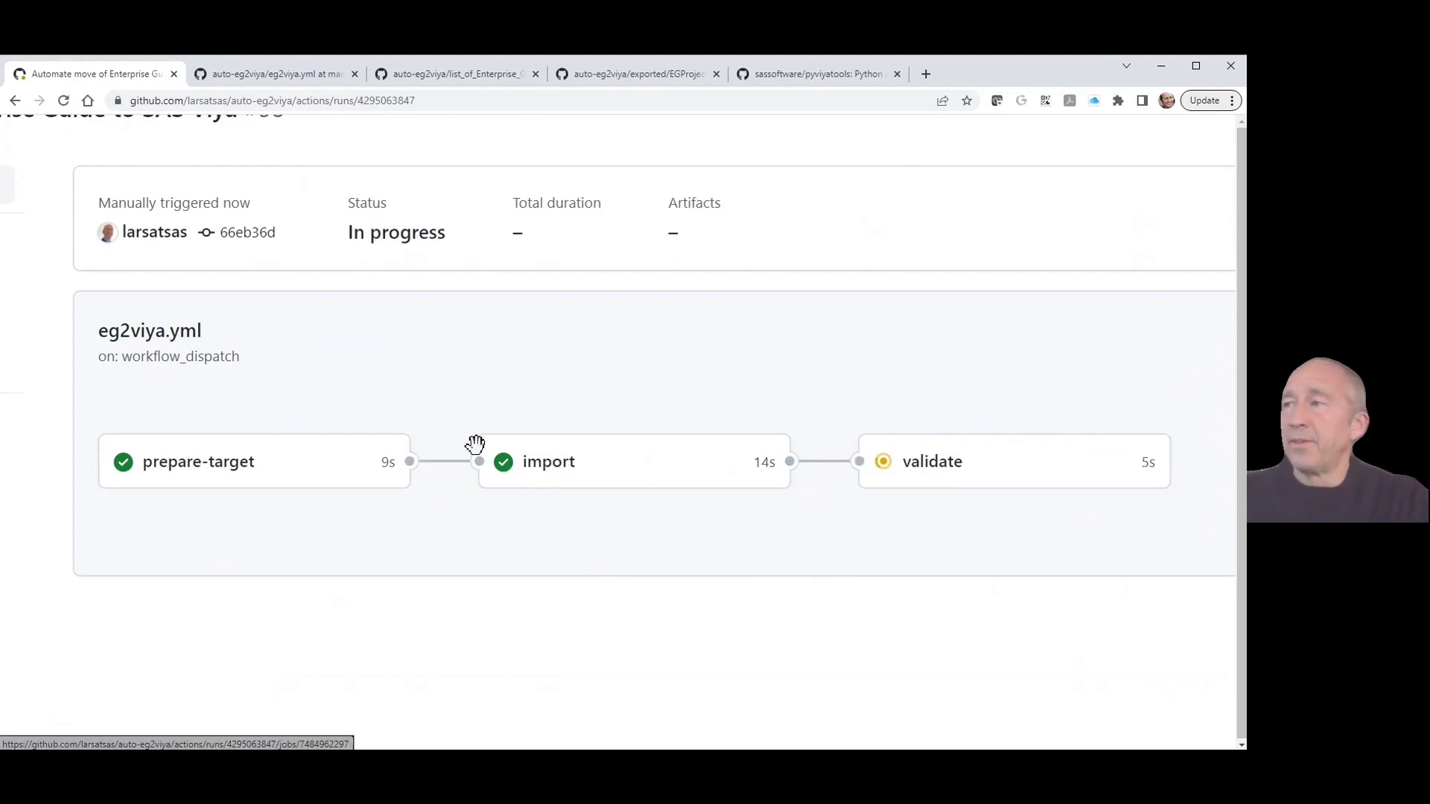
pyautogui.click(205, 461)
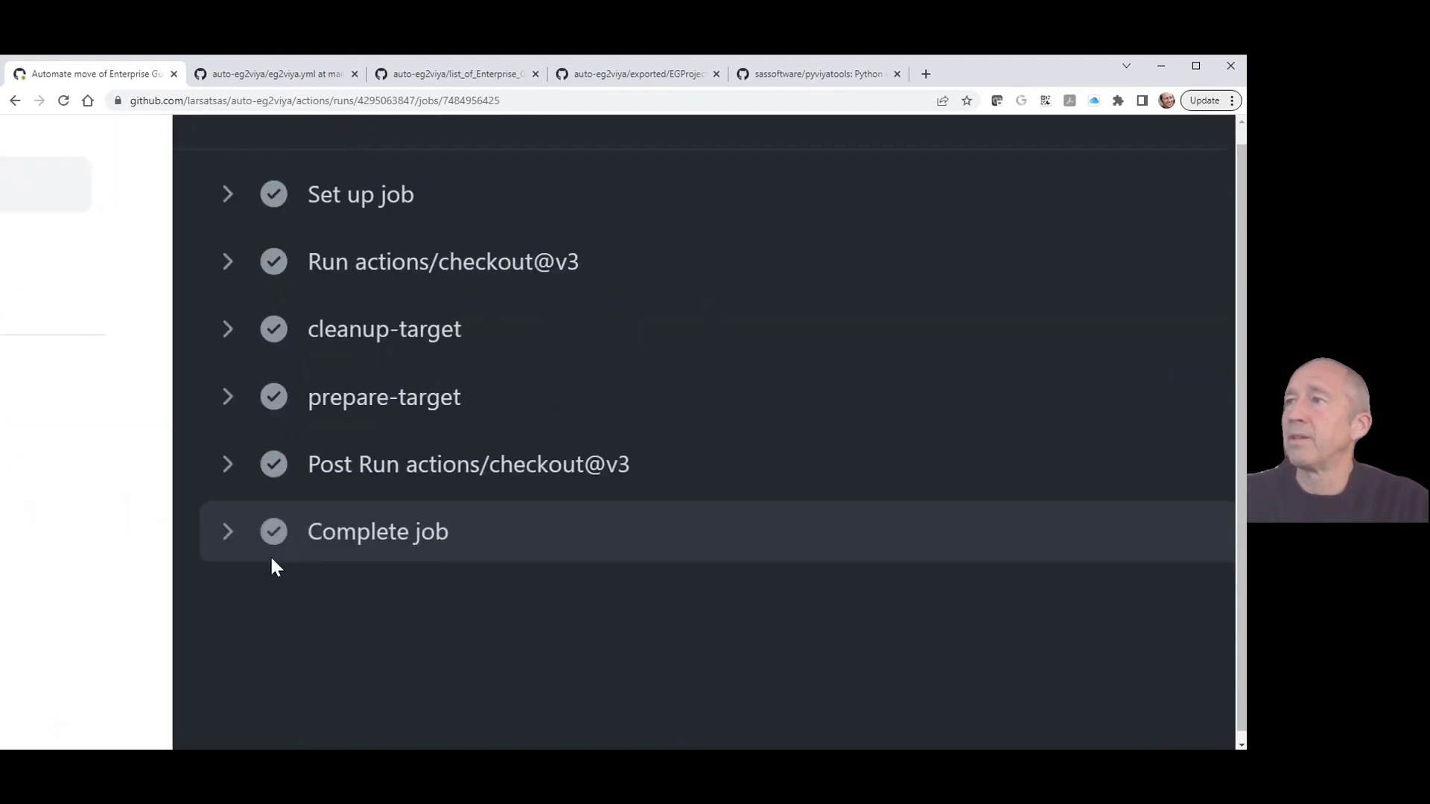
# Step: Expand cleanup-target and its Run echo script, then go to the sassoftware/pyviyatools repository
pyautogui.click(224, 332)
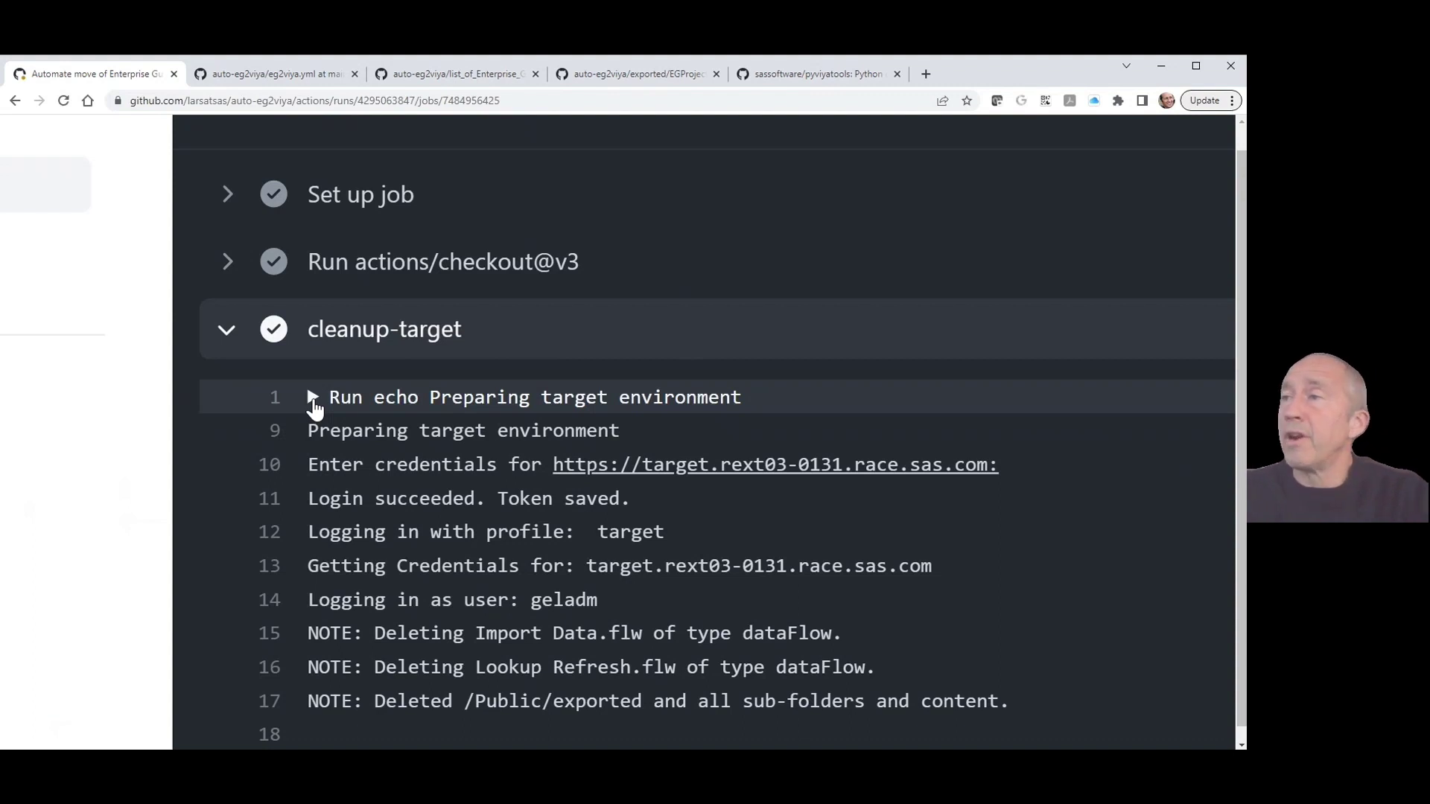
pyautogui.click(314, 403)
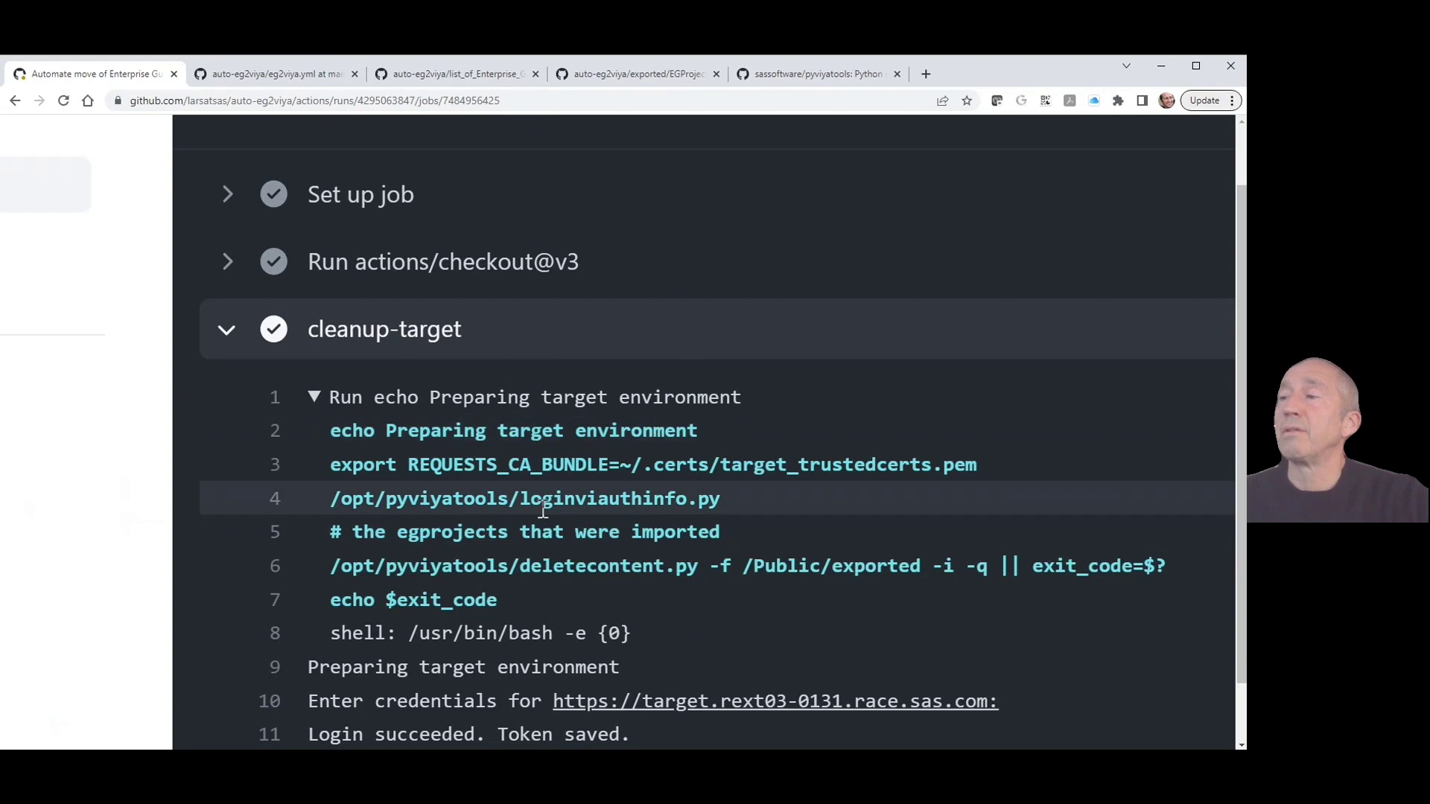
pyautogui.click(794, 76)
# Step: Browse the pyviyatools scripts such as deletecontent.py, then return to the workflow job log
pyautogui.scroll(10, 516, 289)
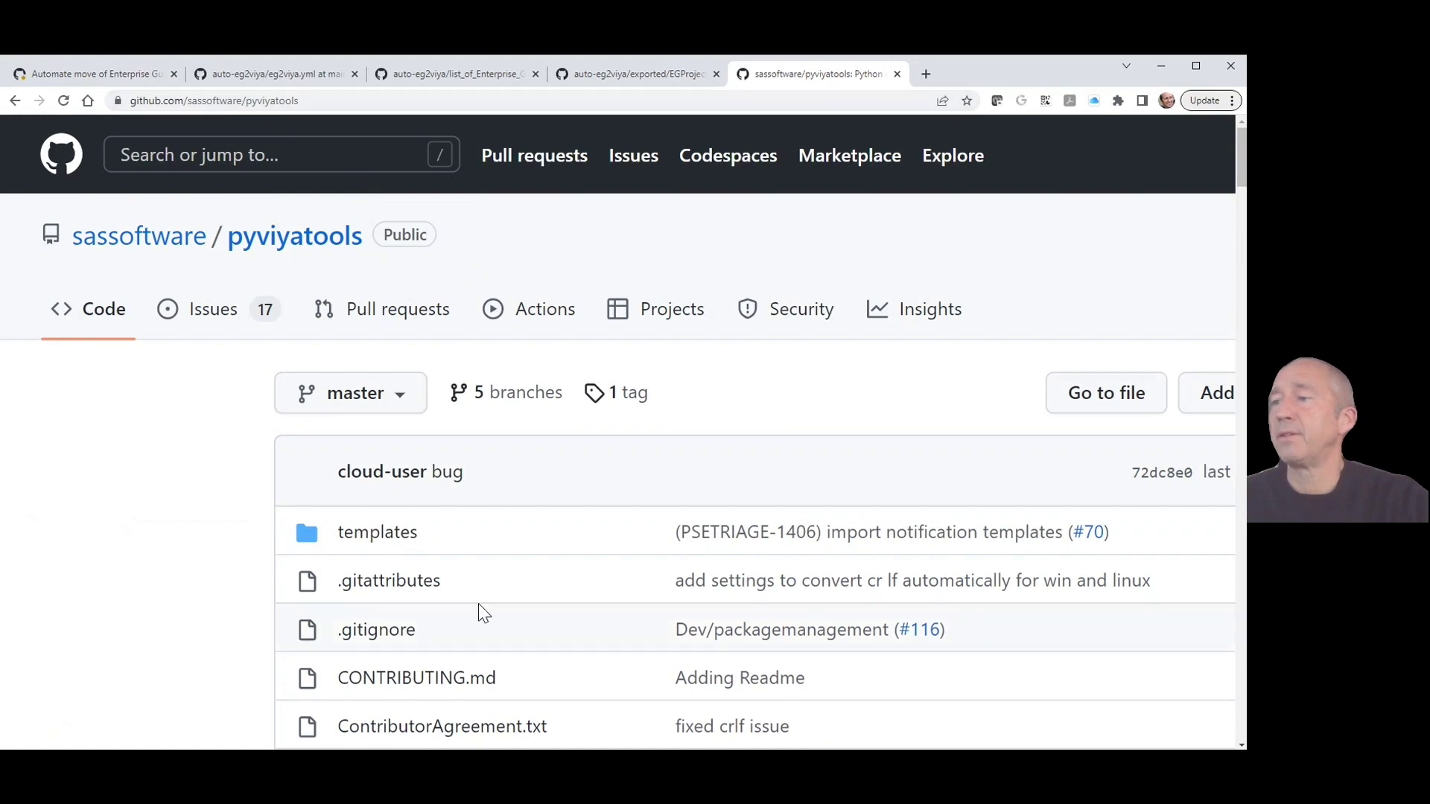
pyautogui.scroll(-2, 479, 605)
pyautogui.scroll(-9, 479, 604)
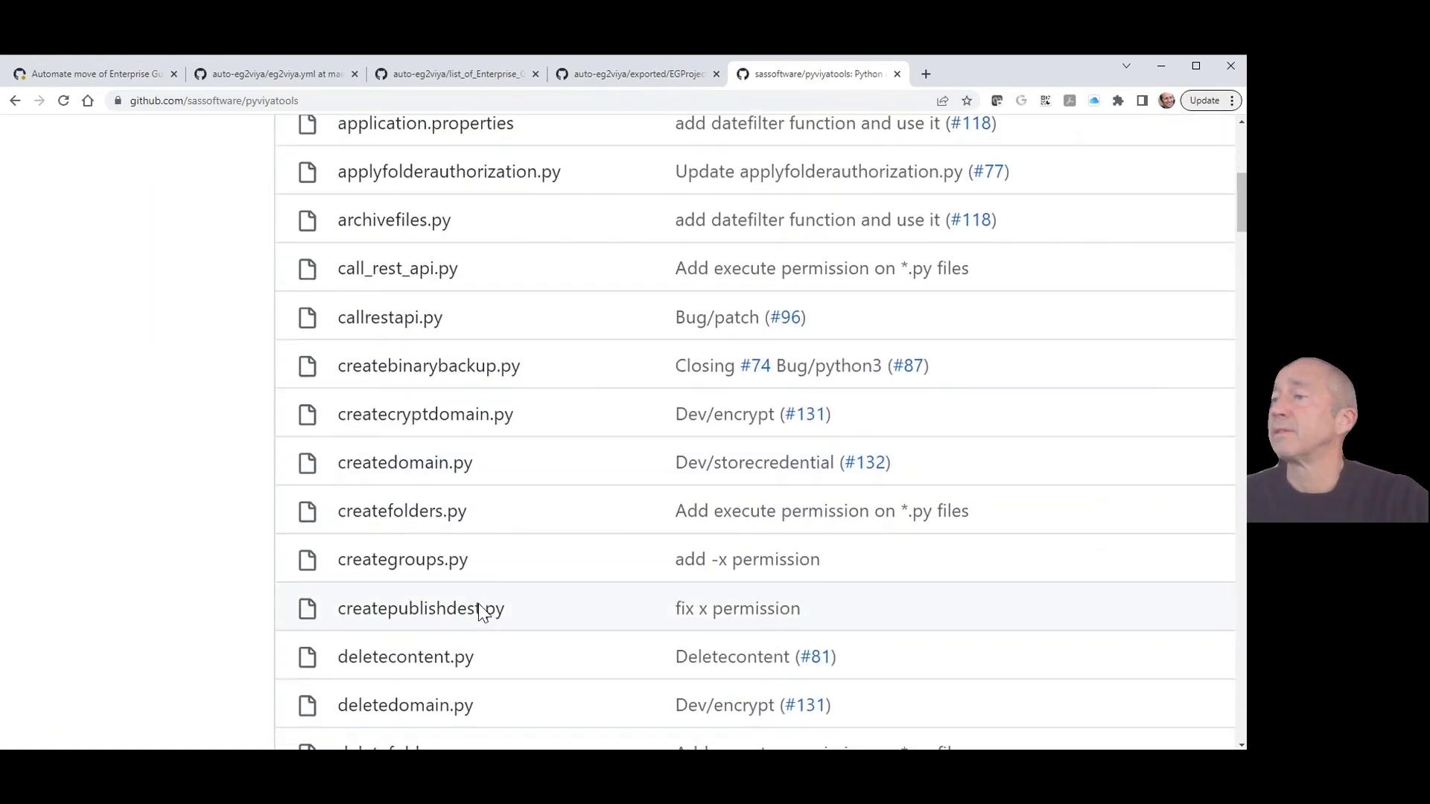
pyautogui.scroll(-2, 478, 609)
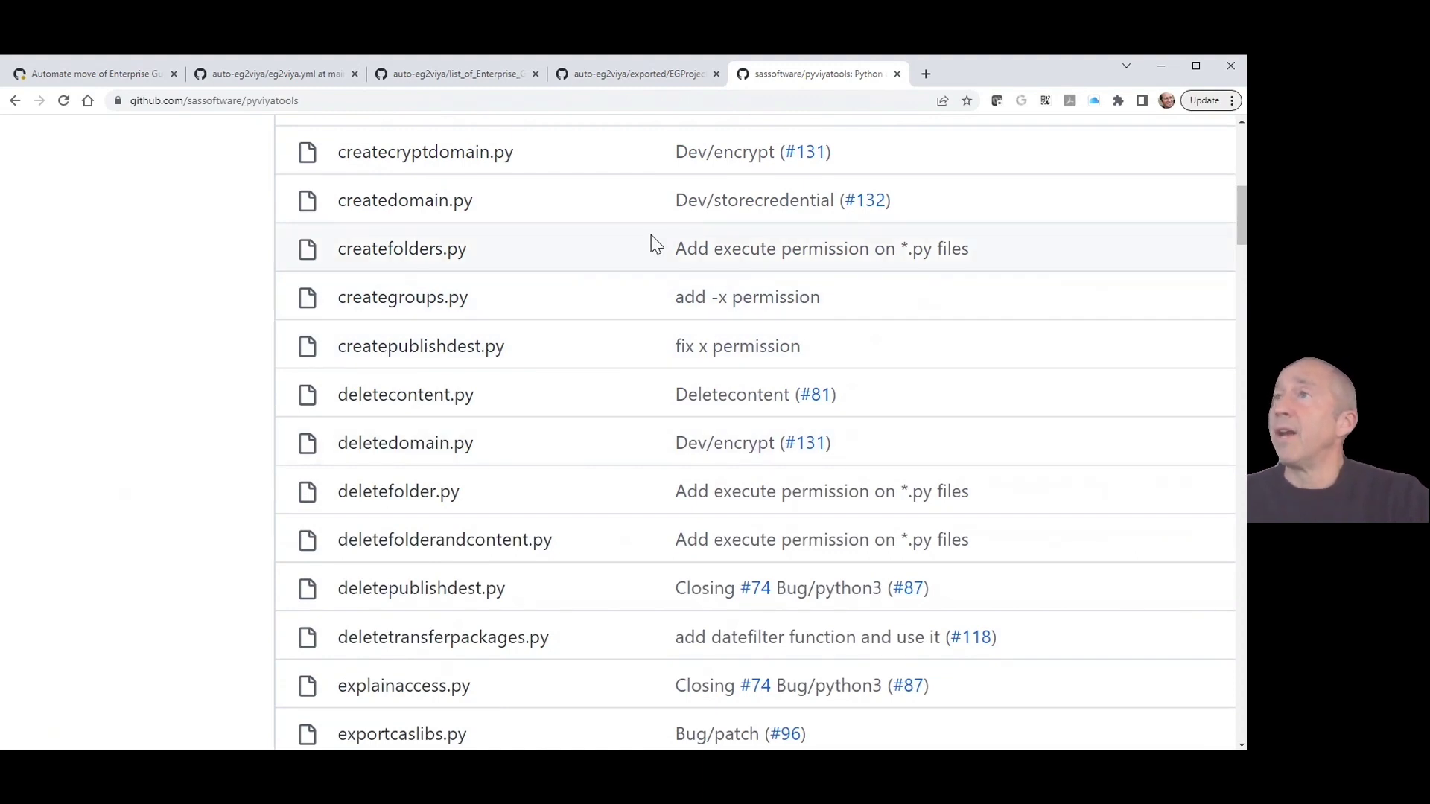
pyautogui.click(113, 76)
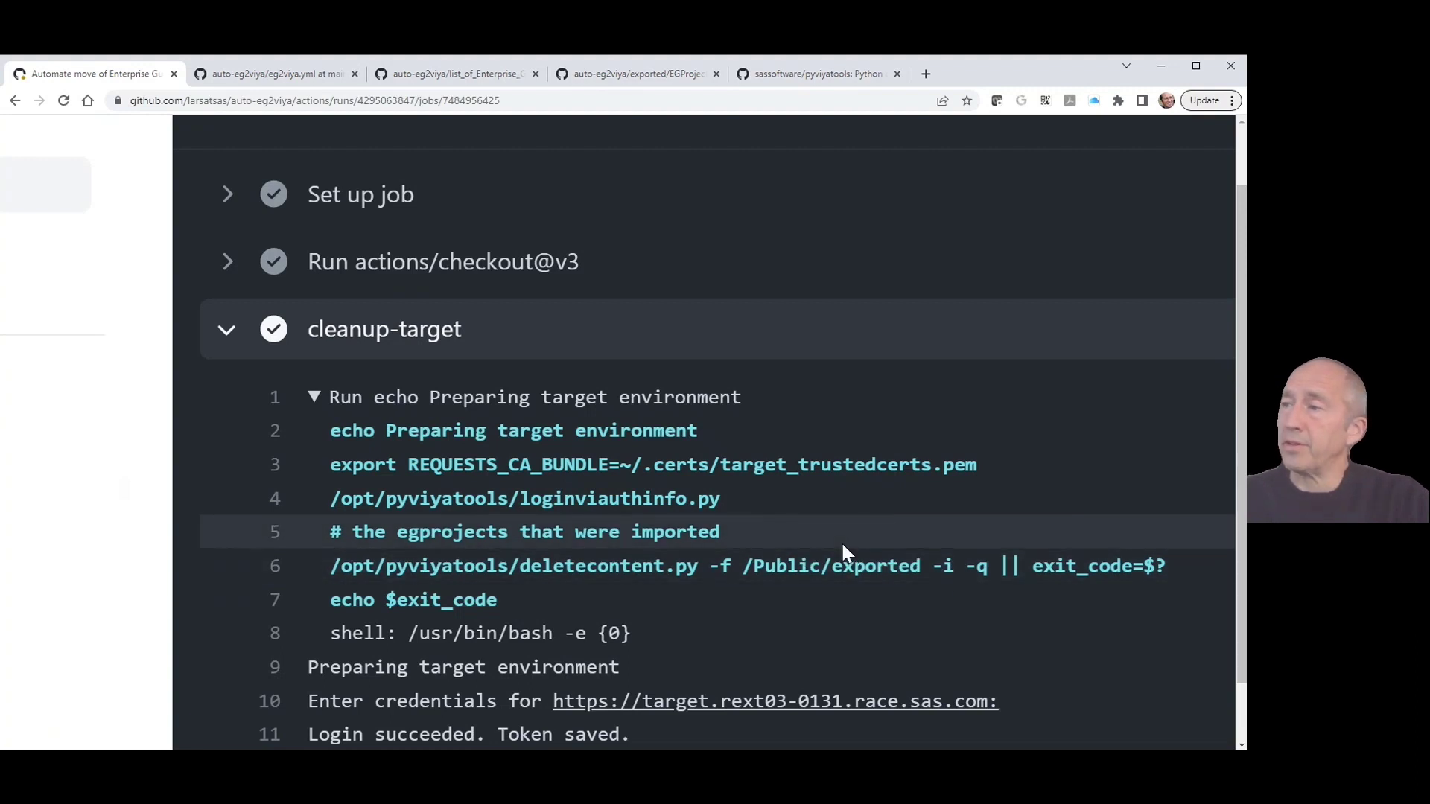
# Step: Collapse cleanup-target and reveal prepare-target's four sas-viya configuration update commands
pyautogui.click(225, 330)
pyautogui.click(227, 402)
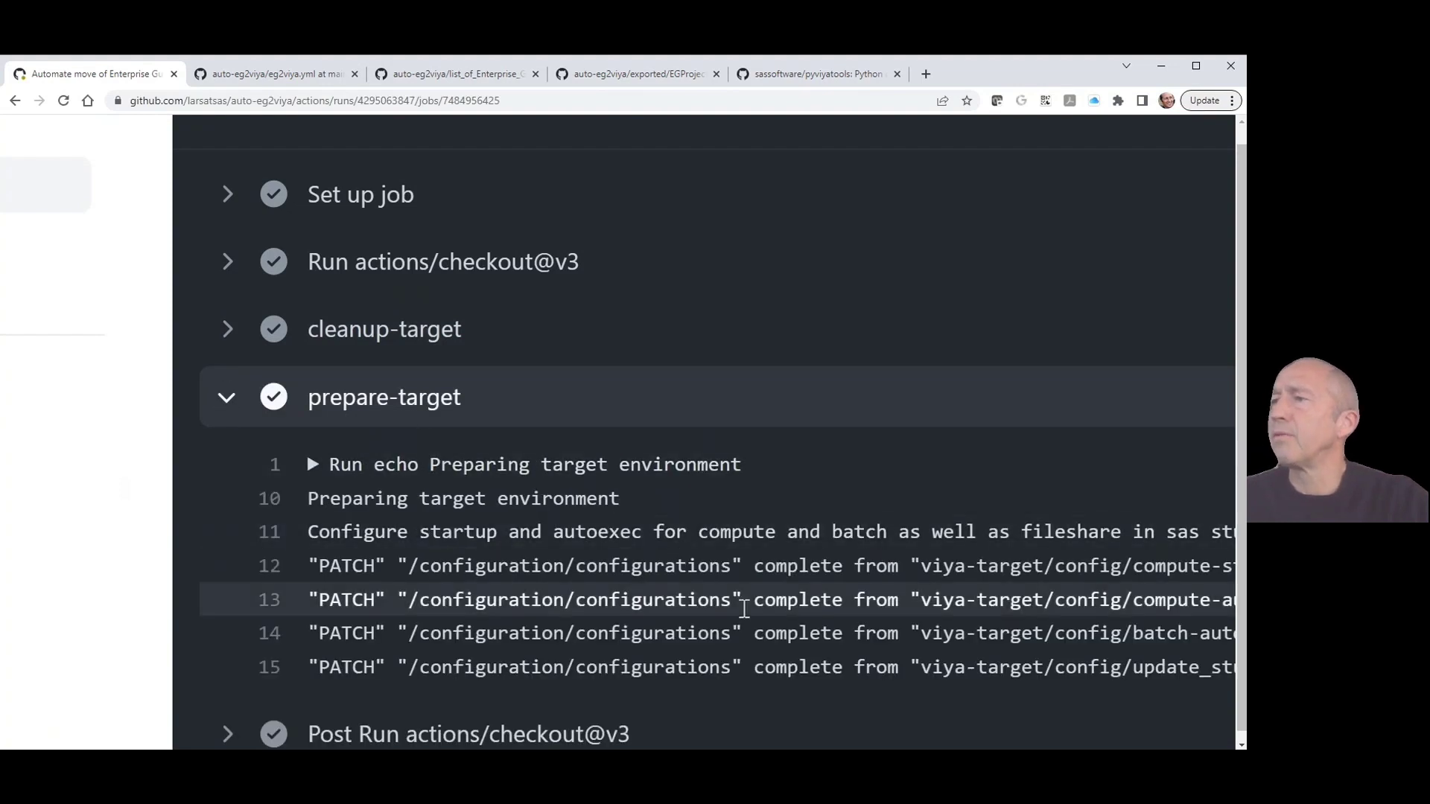
pyautogui.scroll(-2, 744, 607)
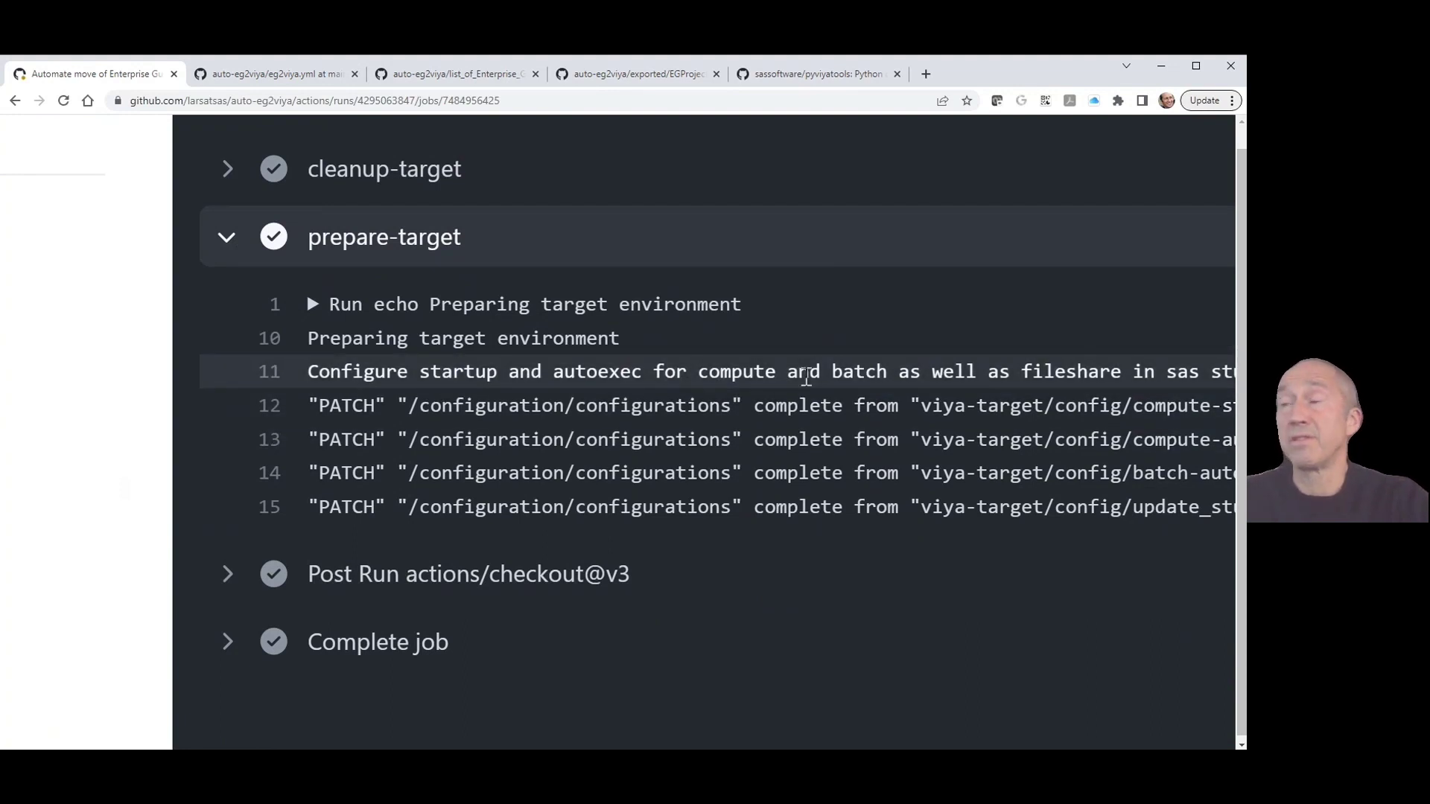
pyautogui.click(313, 304)
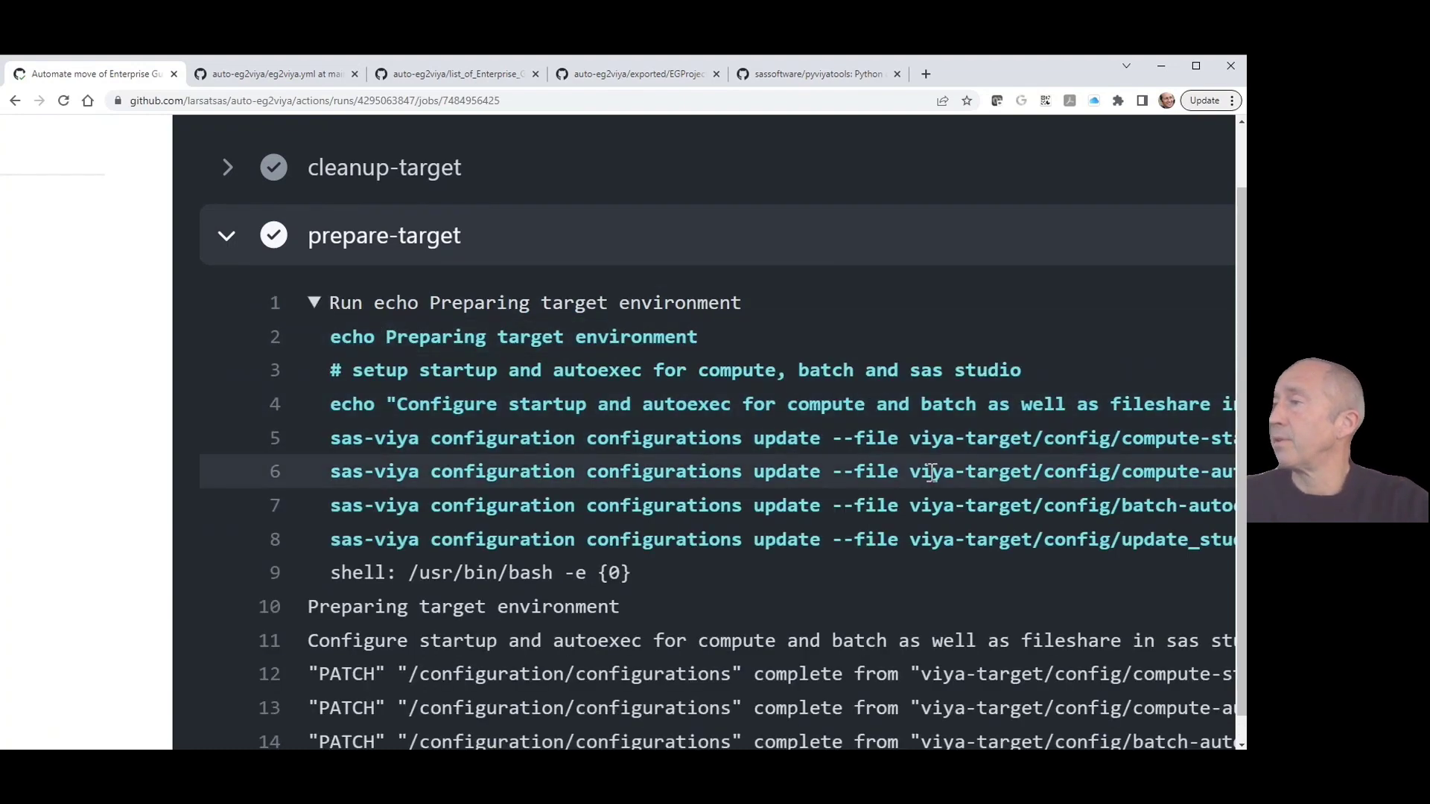
pyautogui.hscroll(1, 964, 469)
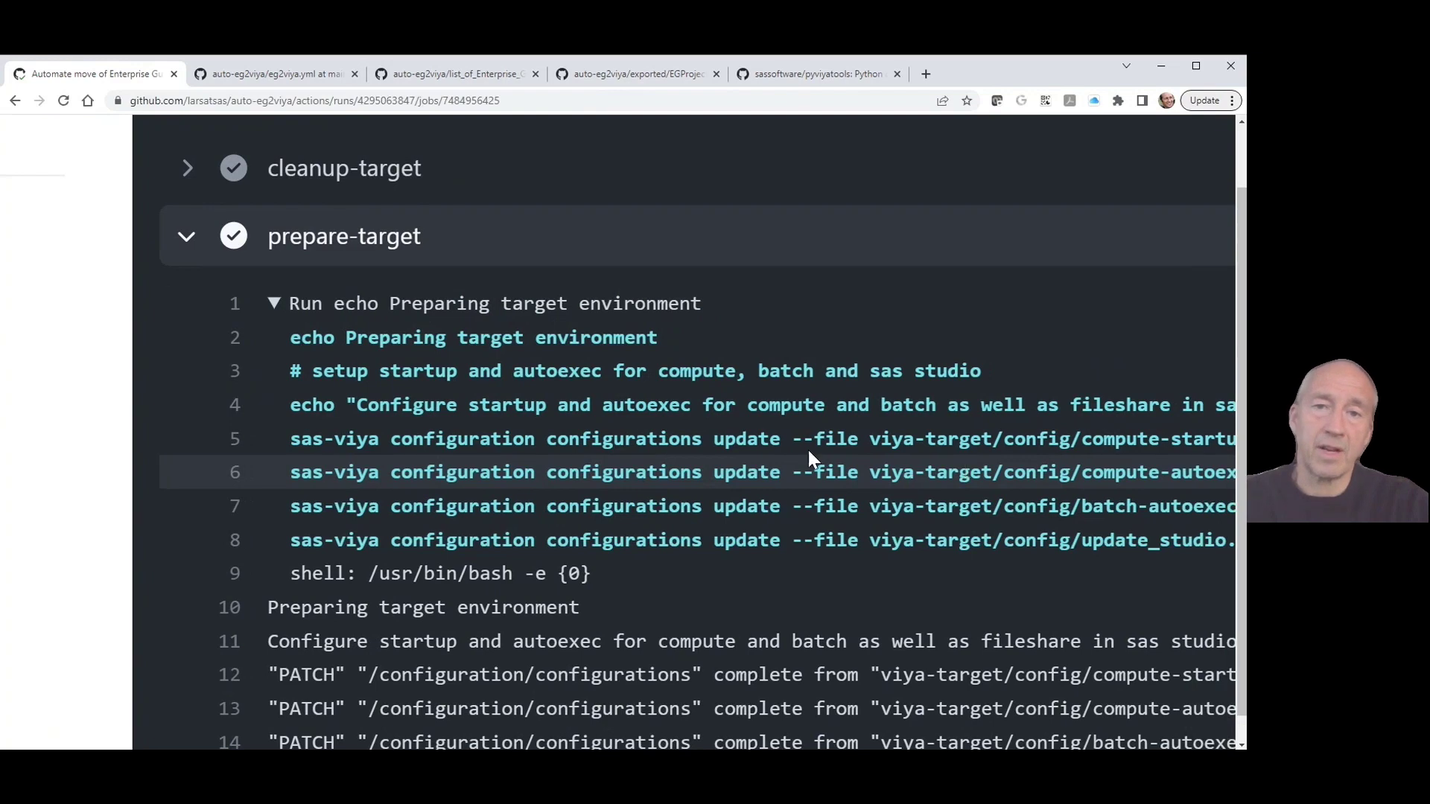
pyautogui.hscroll(-4, 790, 444)
pyautogui.scroll(1, 789, 444)
pyautogui.hscroll(-8, 776, 442)
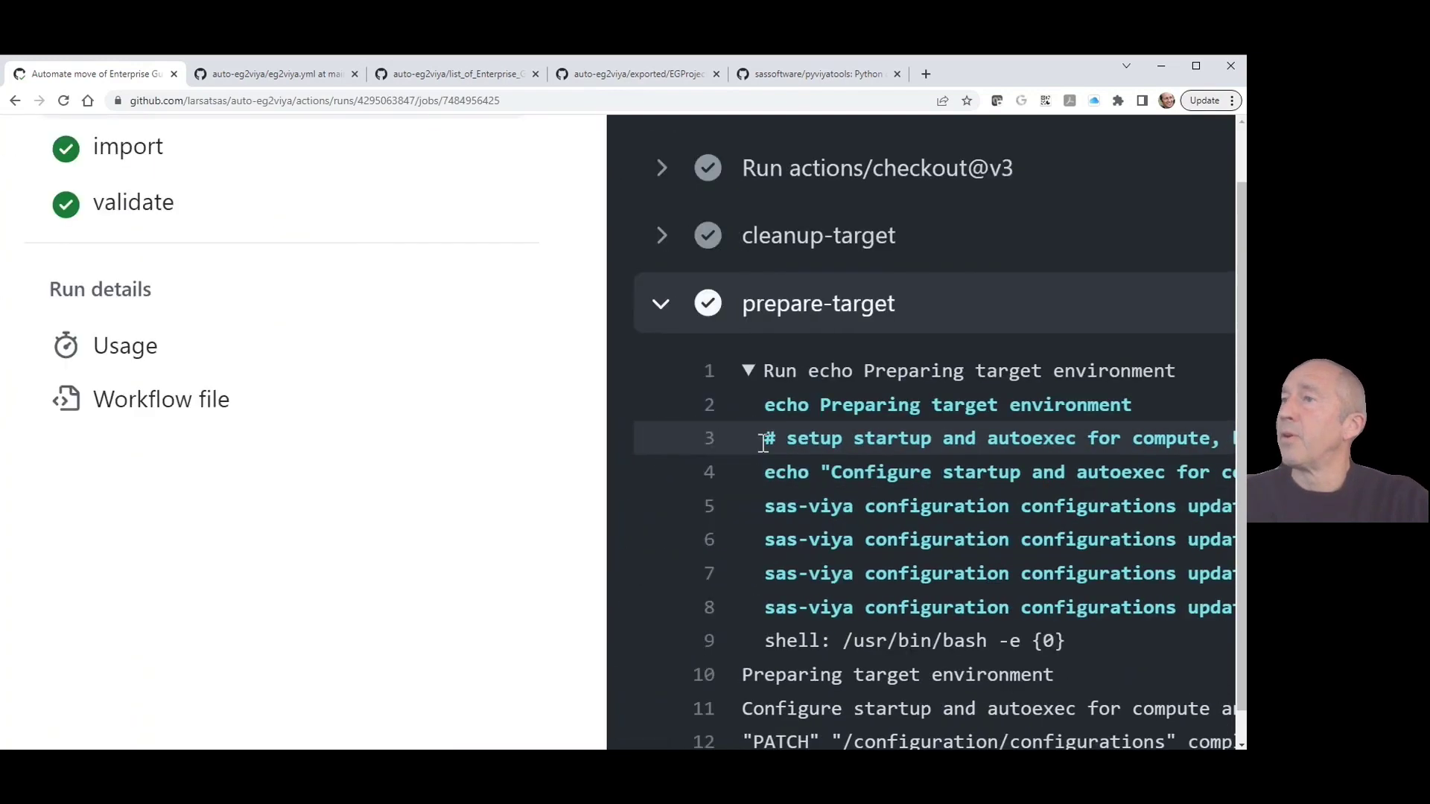
pyautogui.scroll(2, 559, 477)
pyautogui.scroll(1, 455, 410)
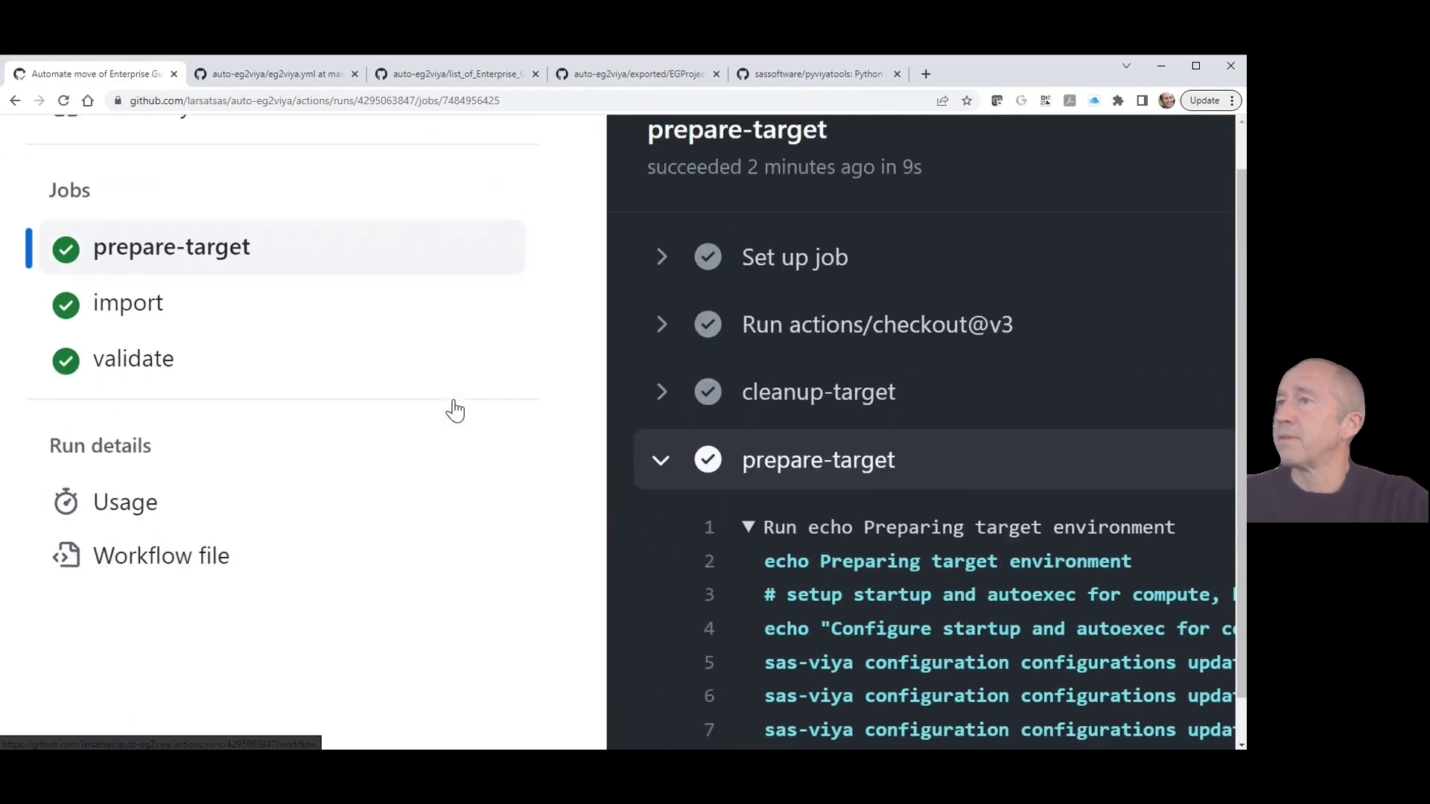
# Step: Open the import job and expand import-EGProjects to show Financial_Master_v1.egp being imported
pyautogui.click(131, 316)
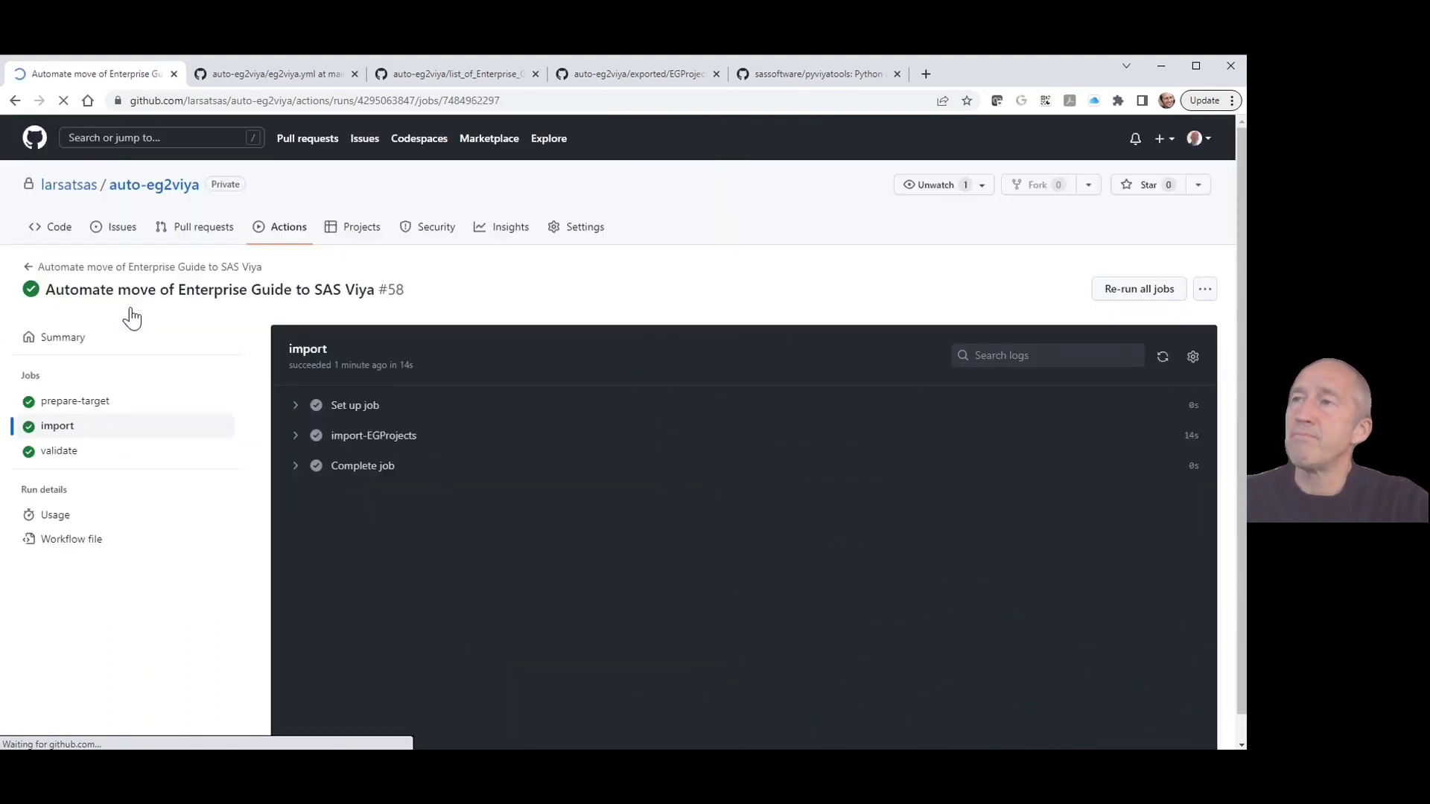
pyautogui.click(296, 436)
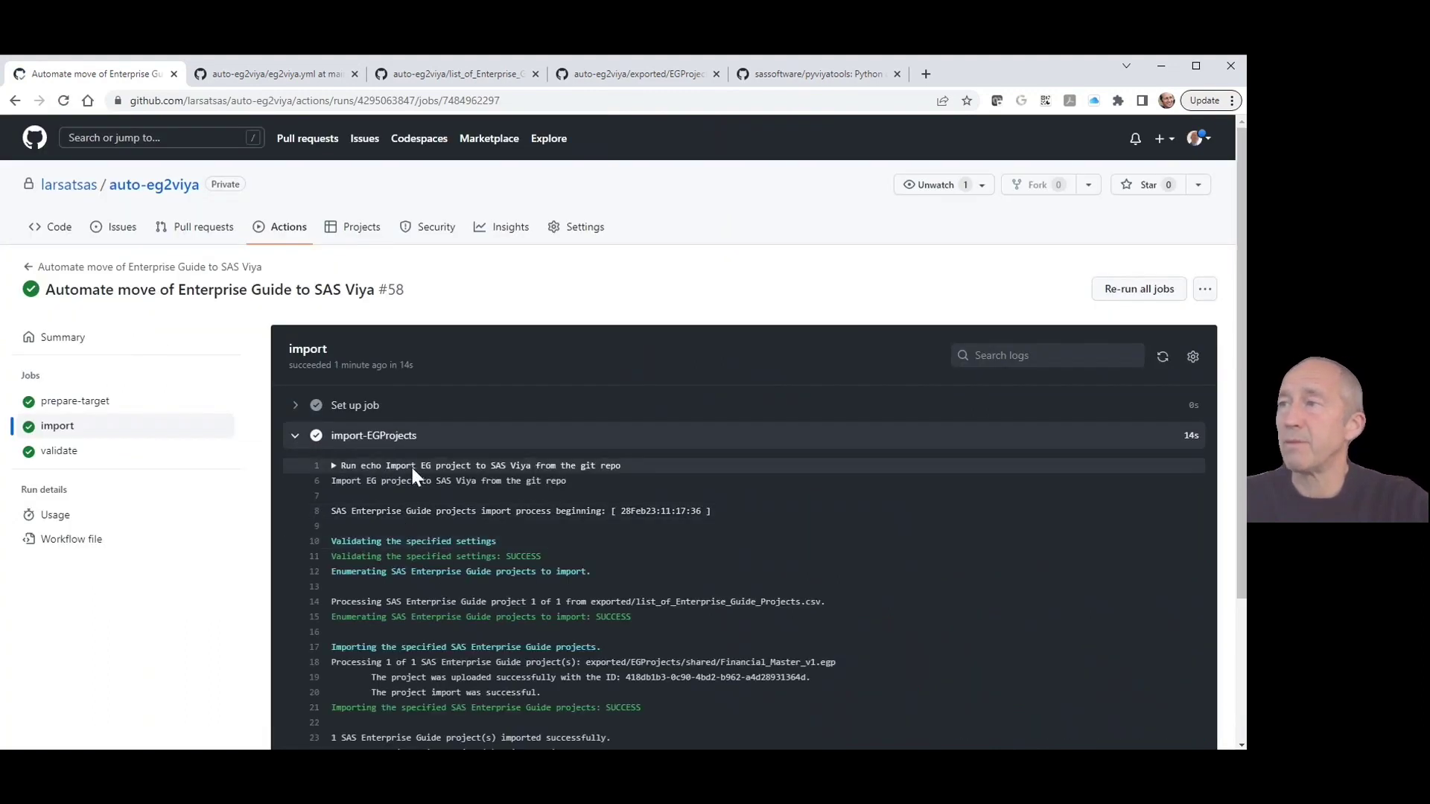
pyautogui.click(333, 467)
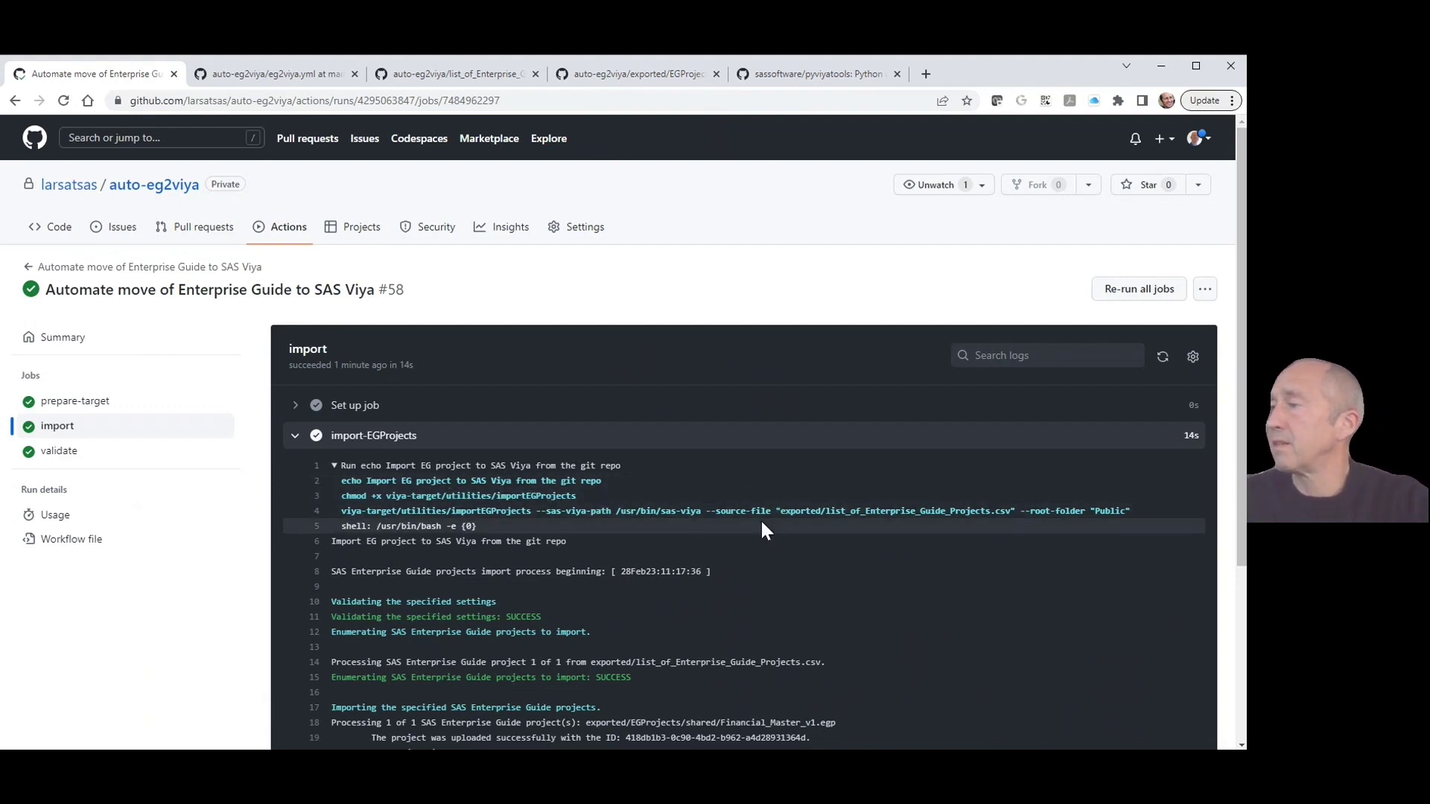
pyautogui.scroll(5, 761, 518)
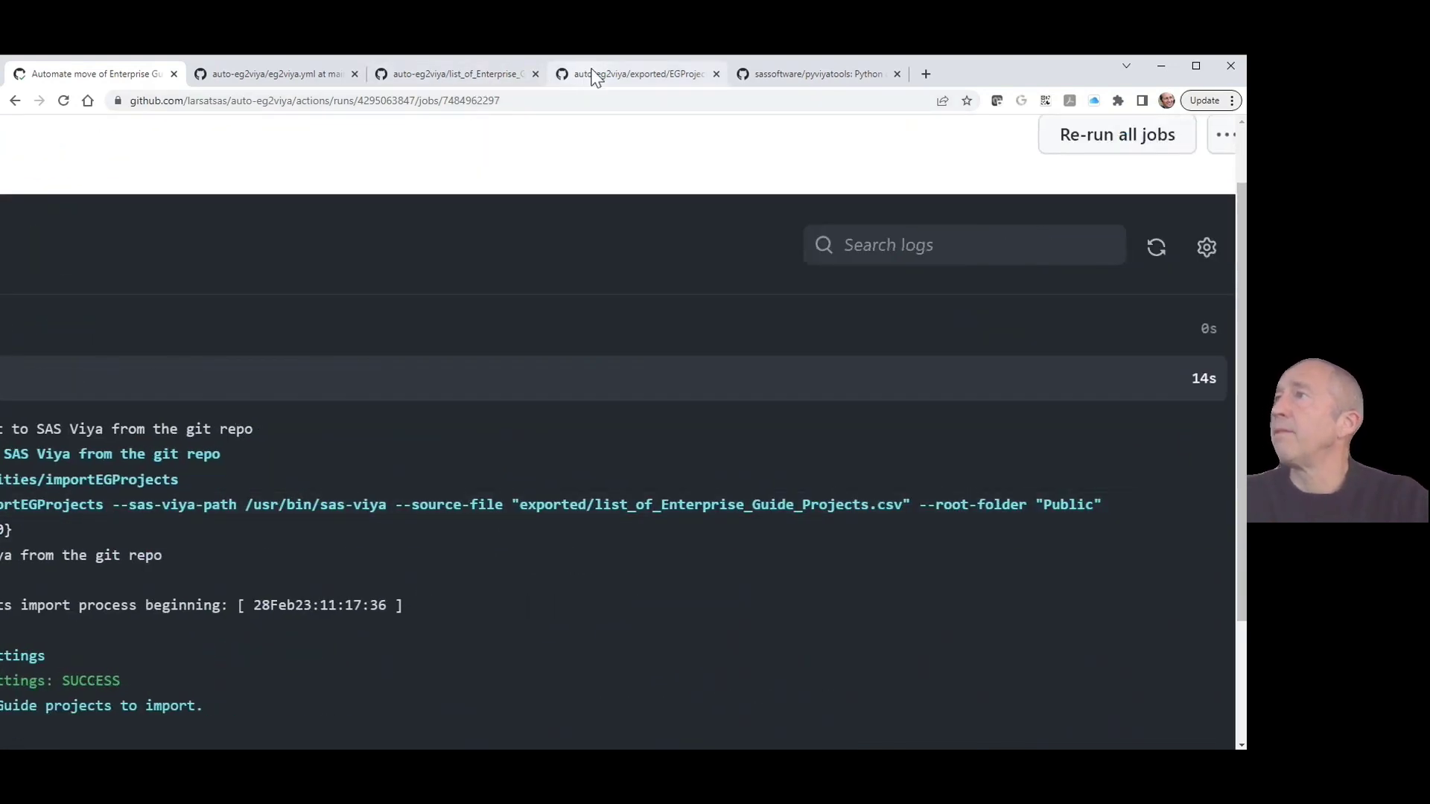
# Step: Open list_of_Enterprise_Guide_Projects.csv and highlight its Financial_Master_v1.egp path on line 2
pyautogui.click(495, 77)
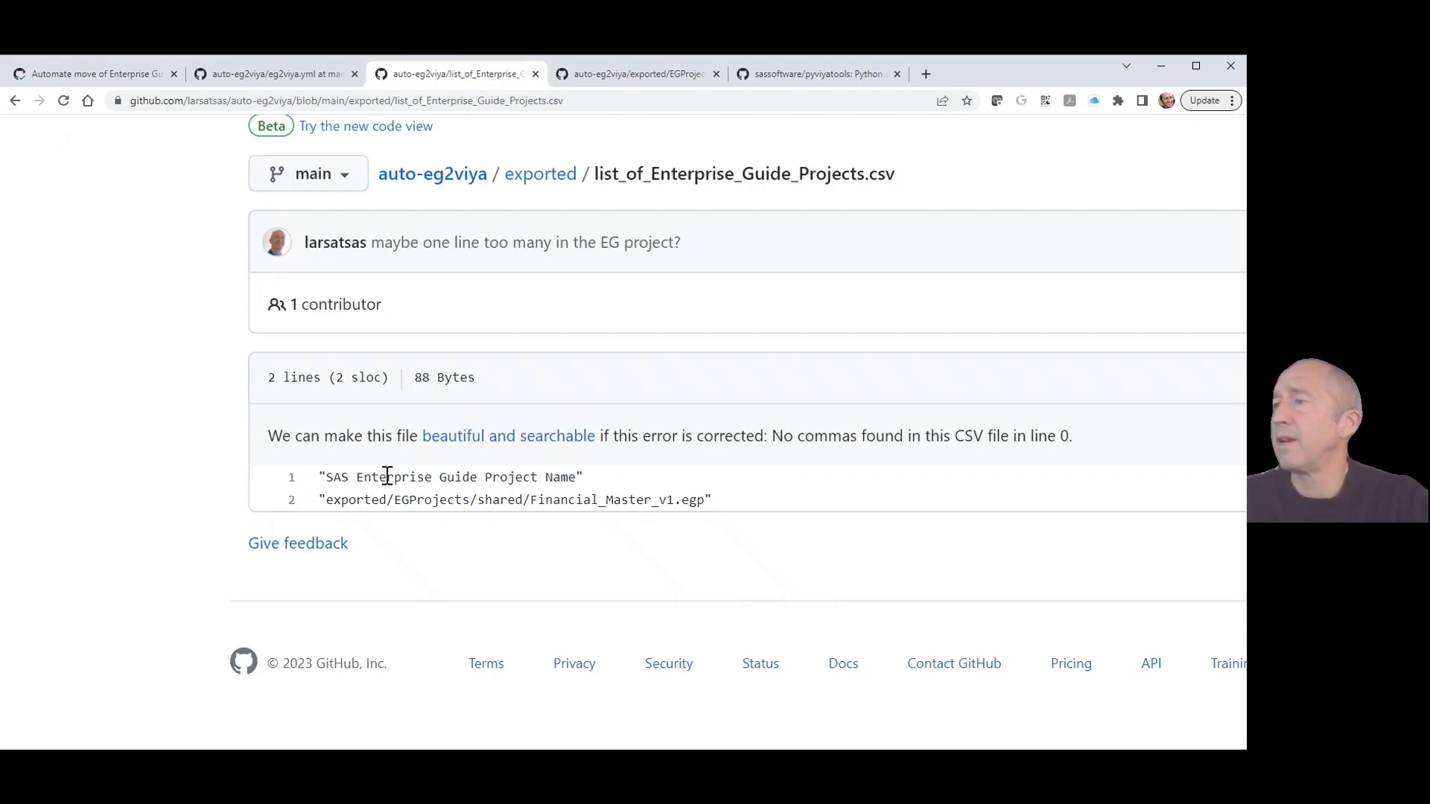
pyautogui.moveTo(328, 498); pyautogui.dragTo(709, 501)
pyautogui.click(753, 504)
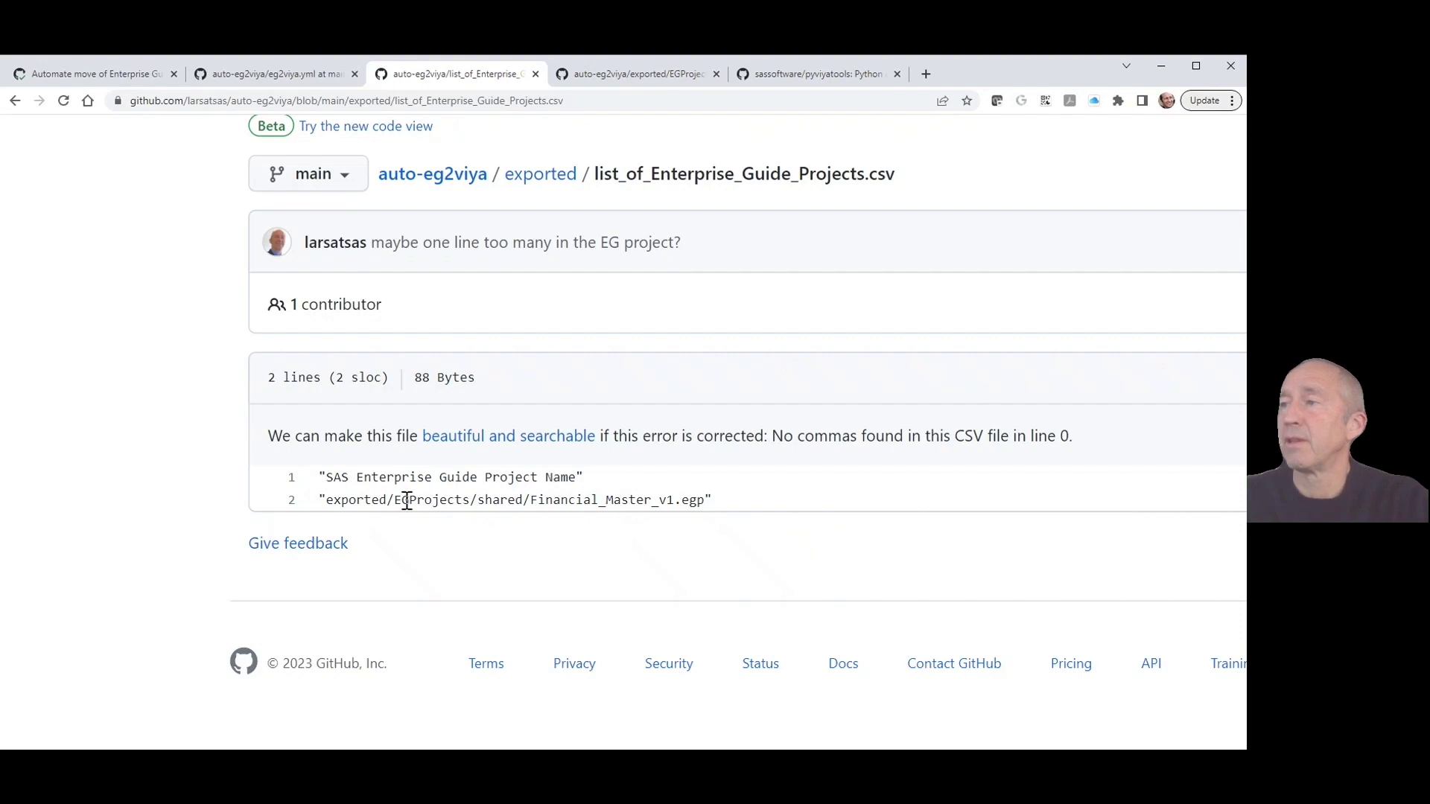
pyautogui.scroll(1, 622, 332)
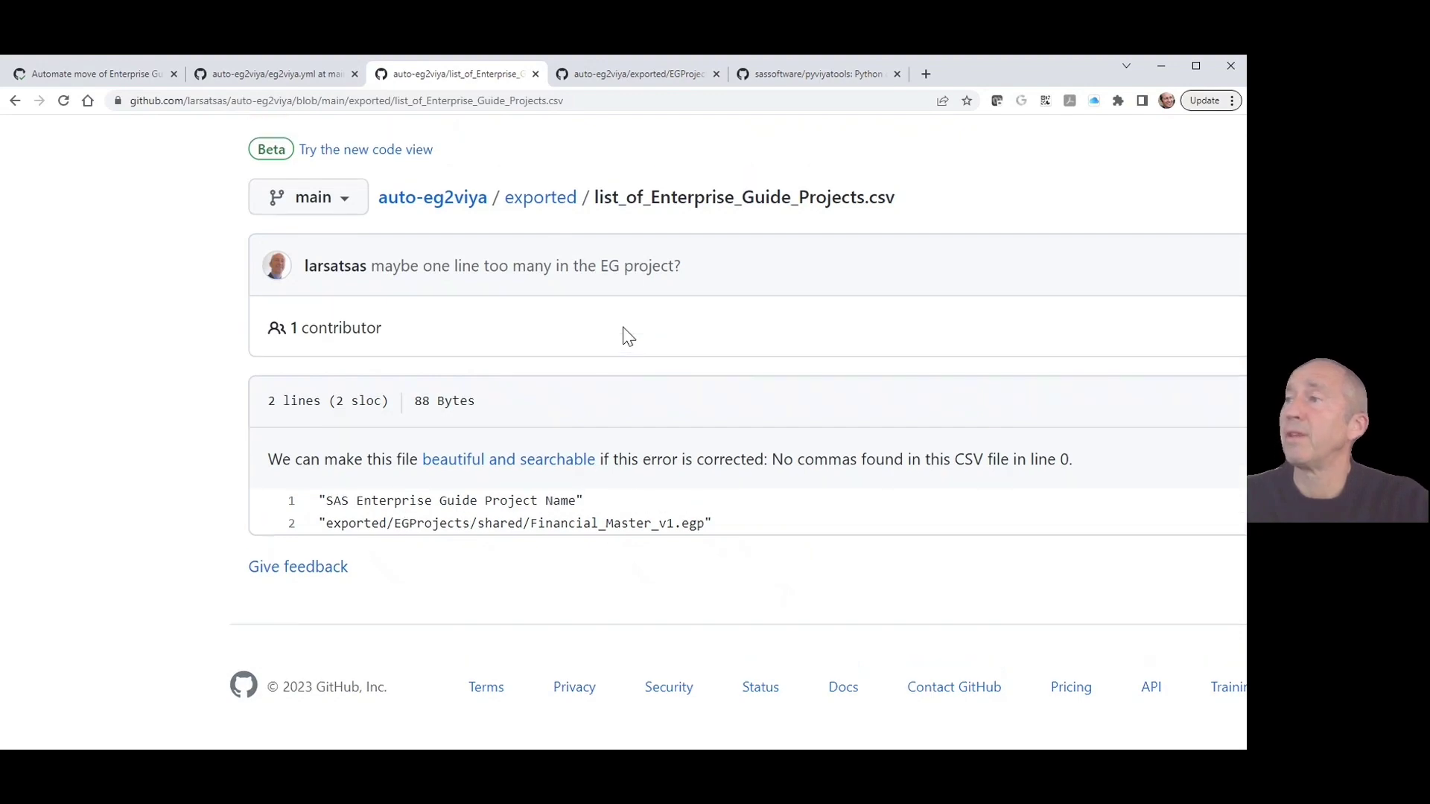
pyautogui.scroll(-1, 622, 333)
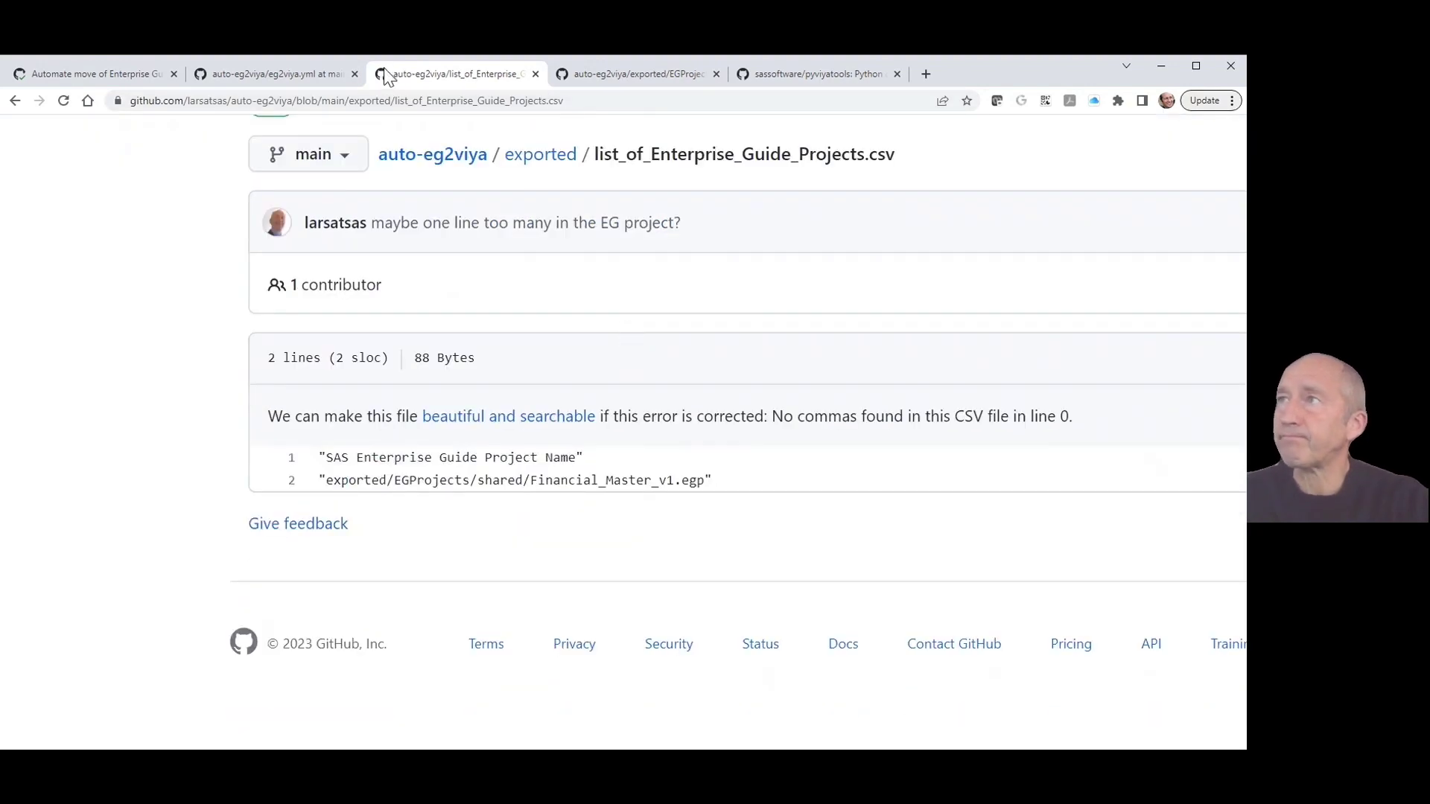
# Step: Review run #58's import log, collapse import-EGProjects, and open the validate job's log
pyautogui.click(127, 75)
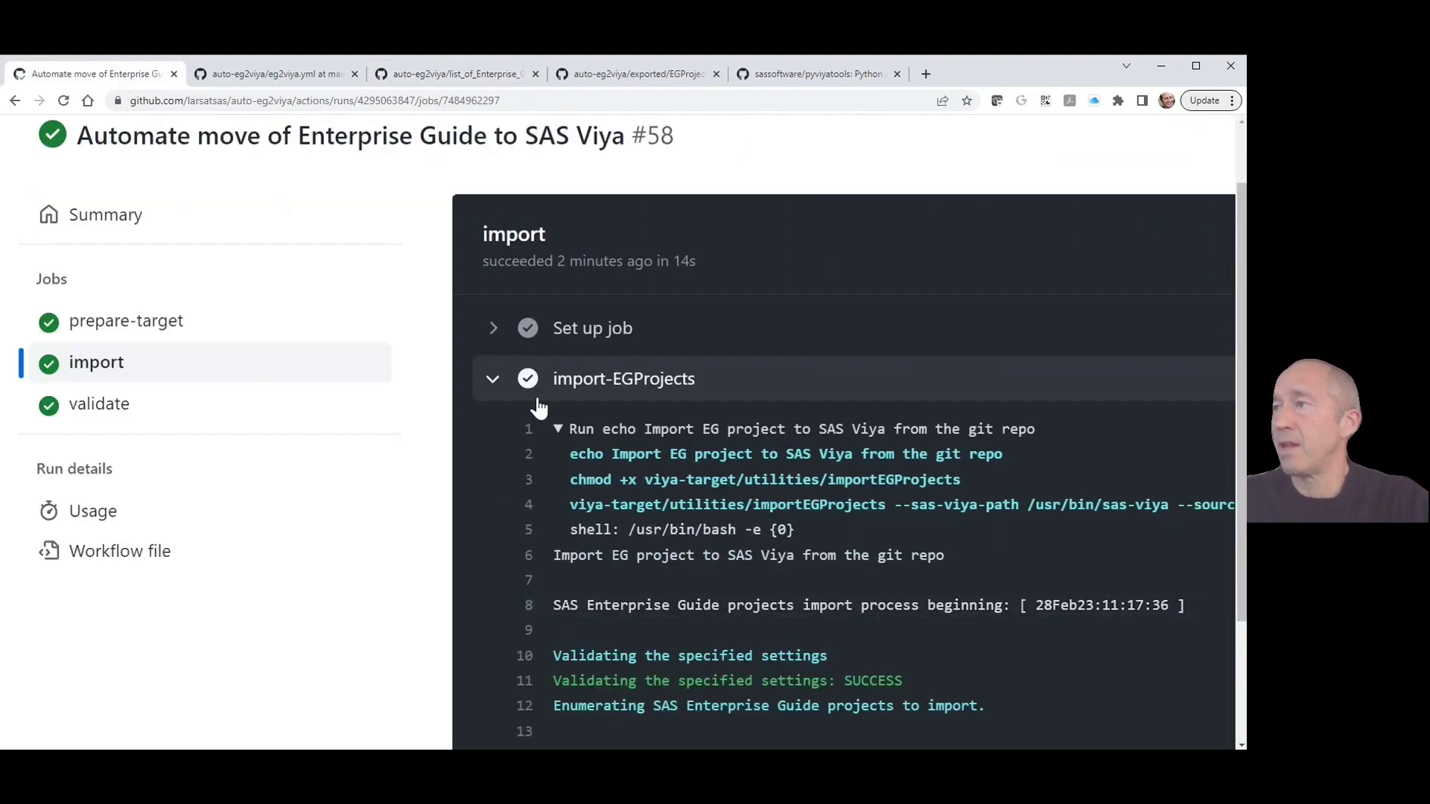
pyautogui.scroll(-1, 681, 522)
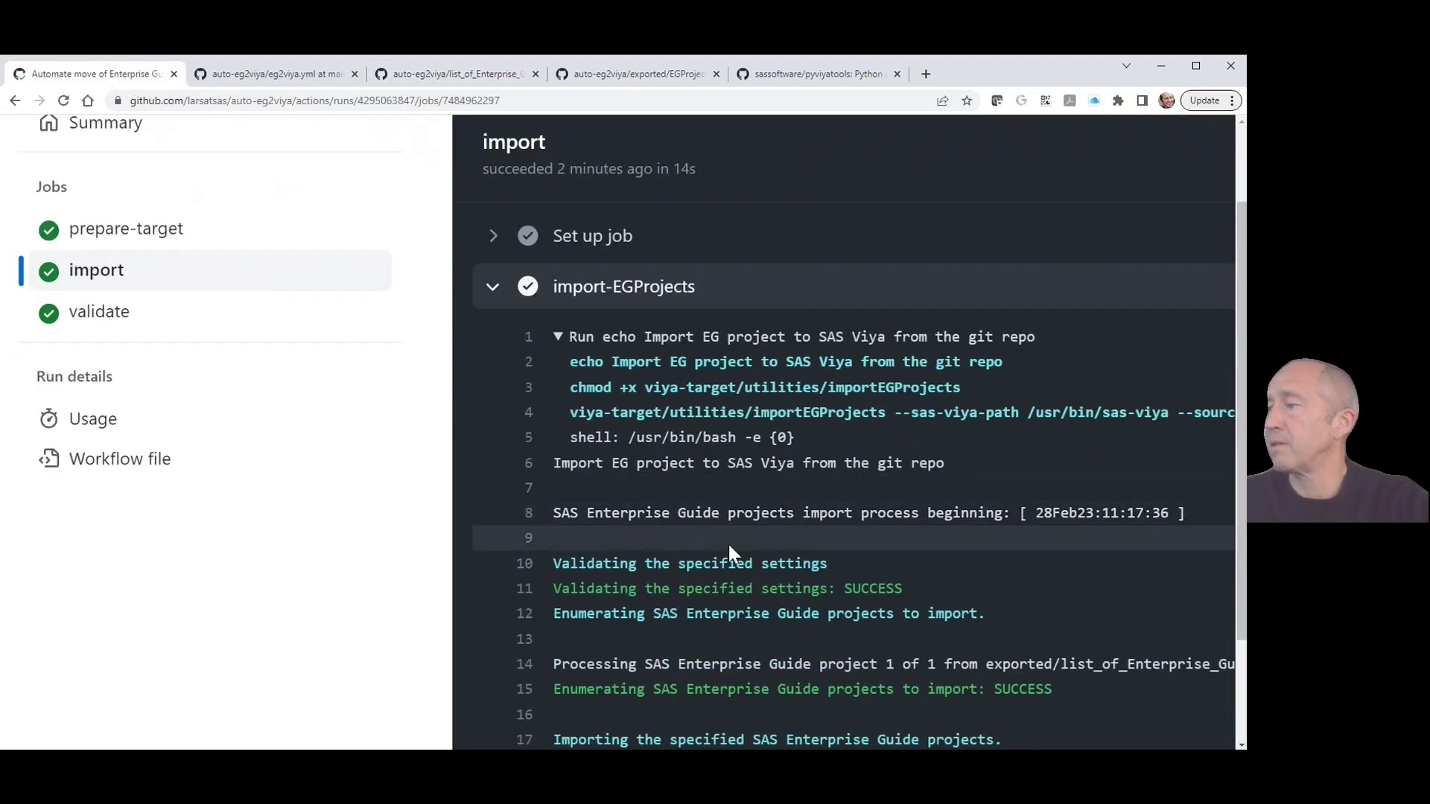
pyautogui.scroll(-3, 727, 542)
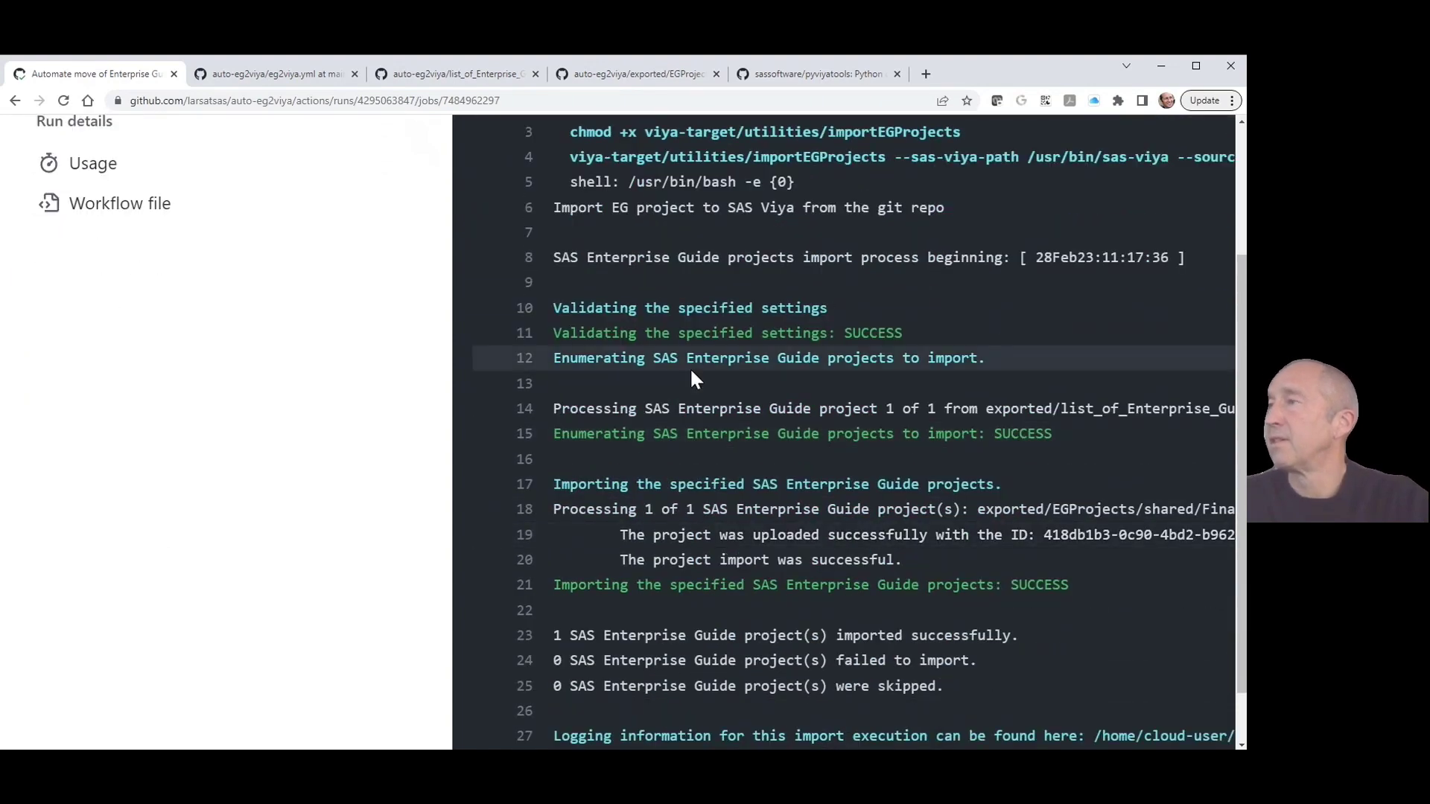
pyautogui.scroll(3, 690, 368)
pyautogui.click(495, 256)
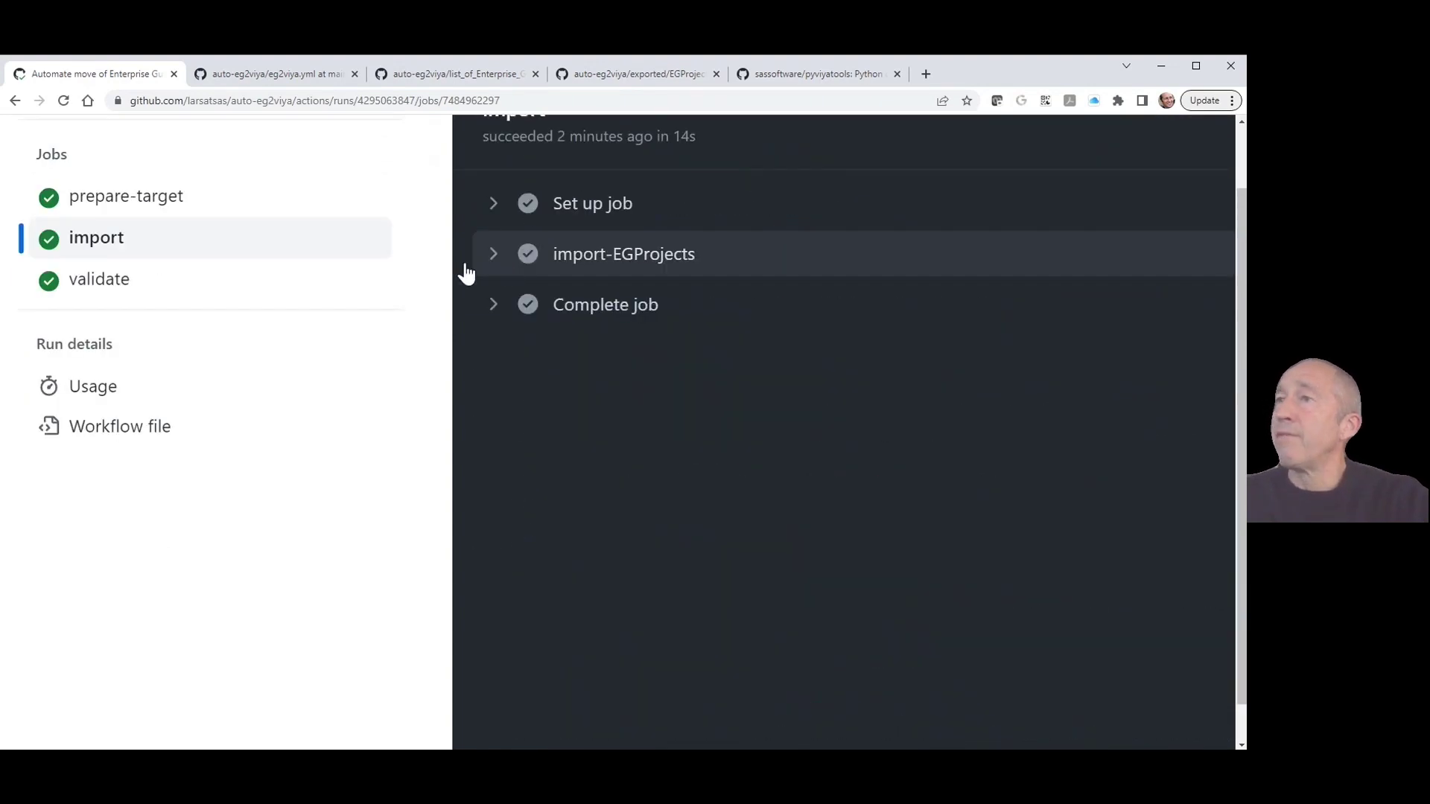
pyautogui.click(111, 283)
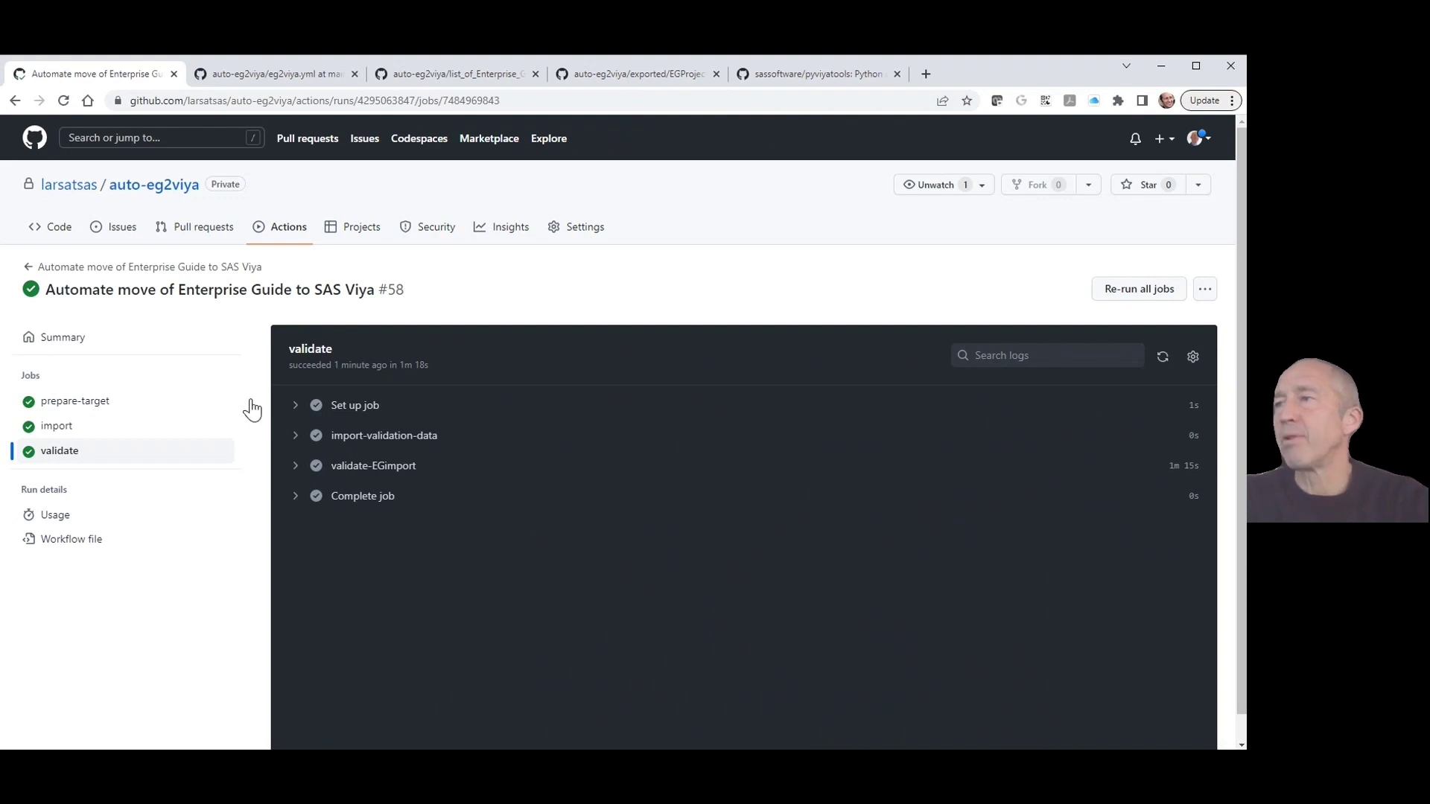
# Step: Expand the import-validation-data and validate-EGimport steps to show their test-data copy and validation commands
pyautogui.click(295, 439)
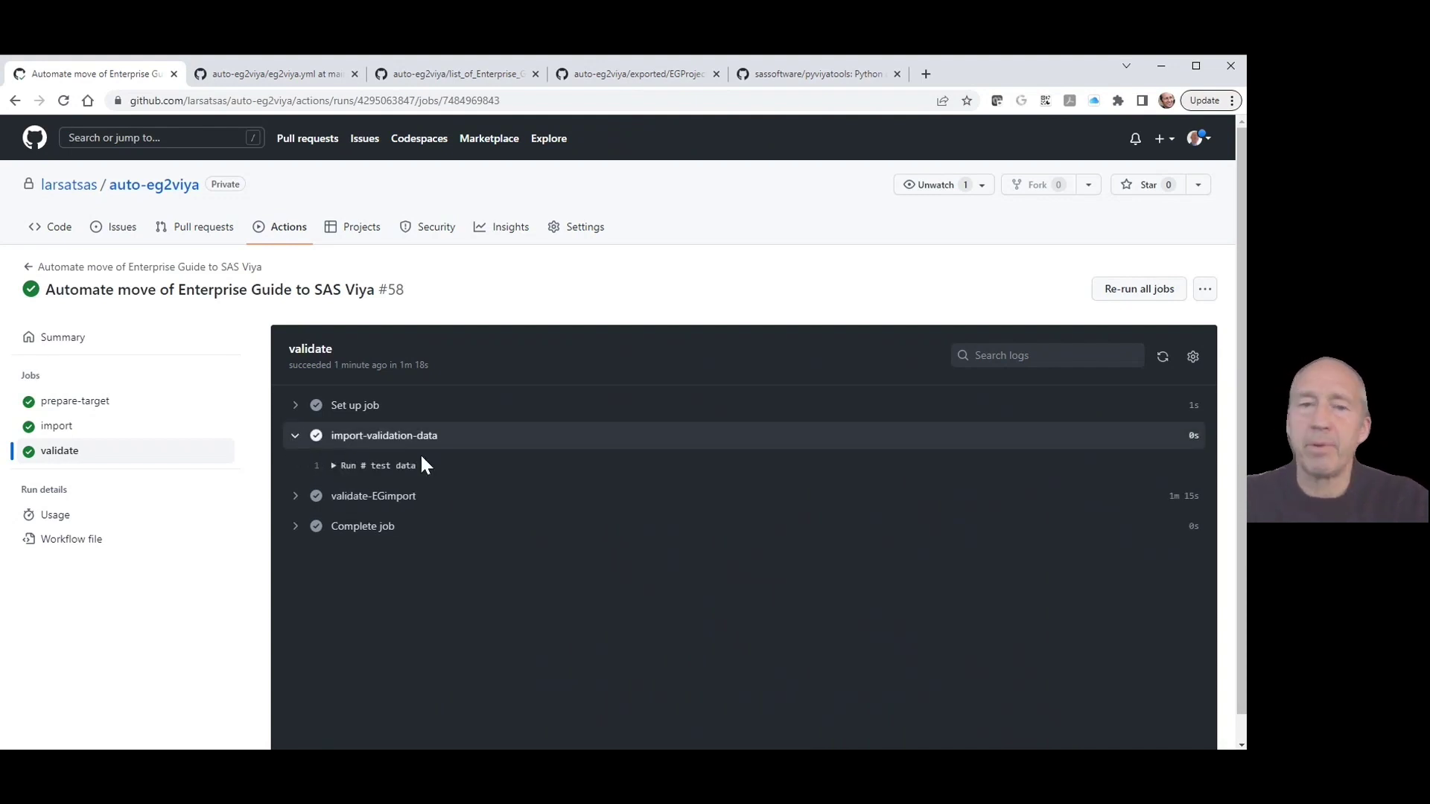
pyautogui.click(334, 467)
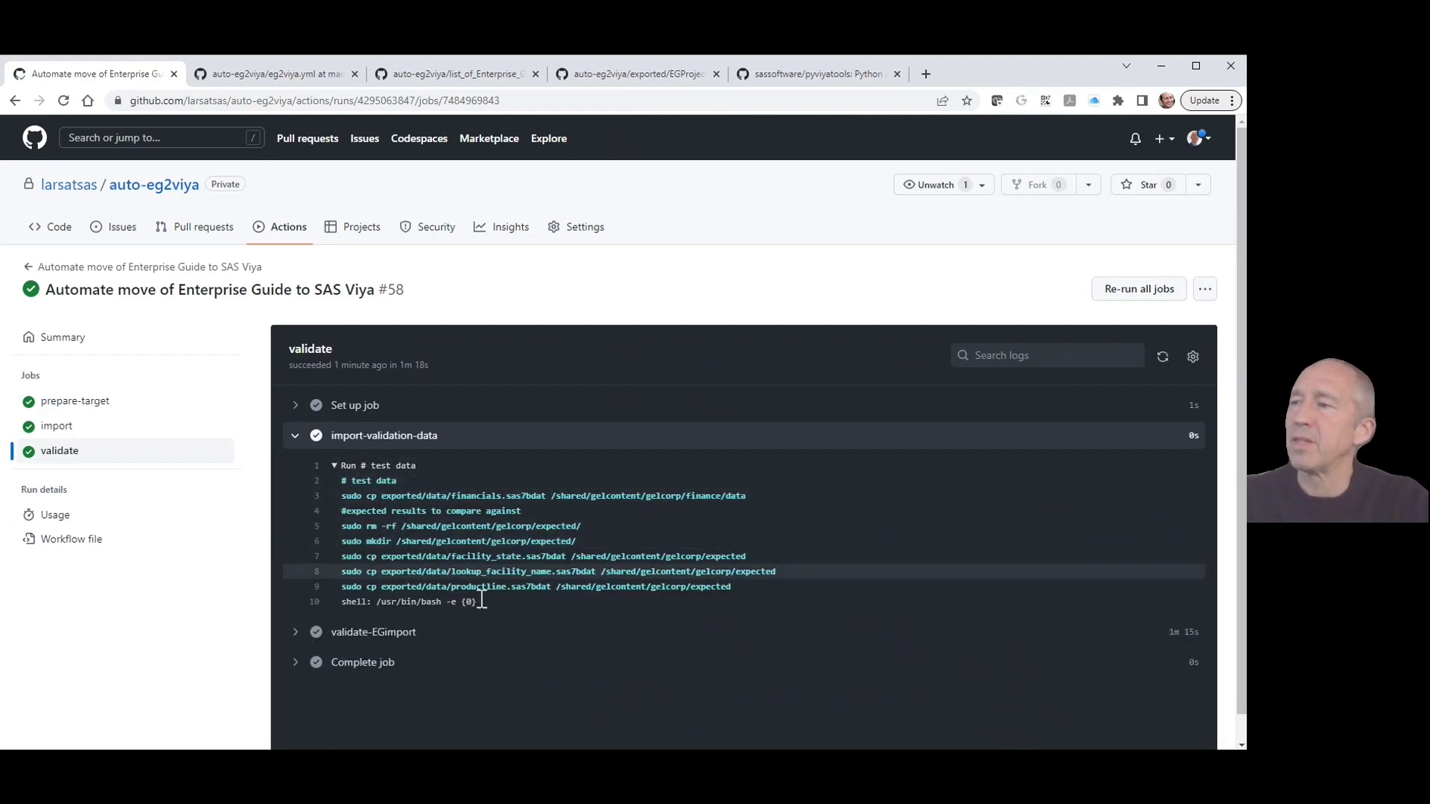
pyautogui.click(296, 635)
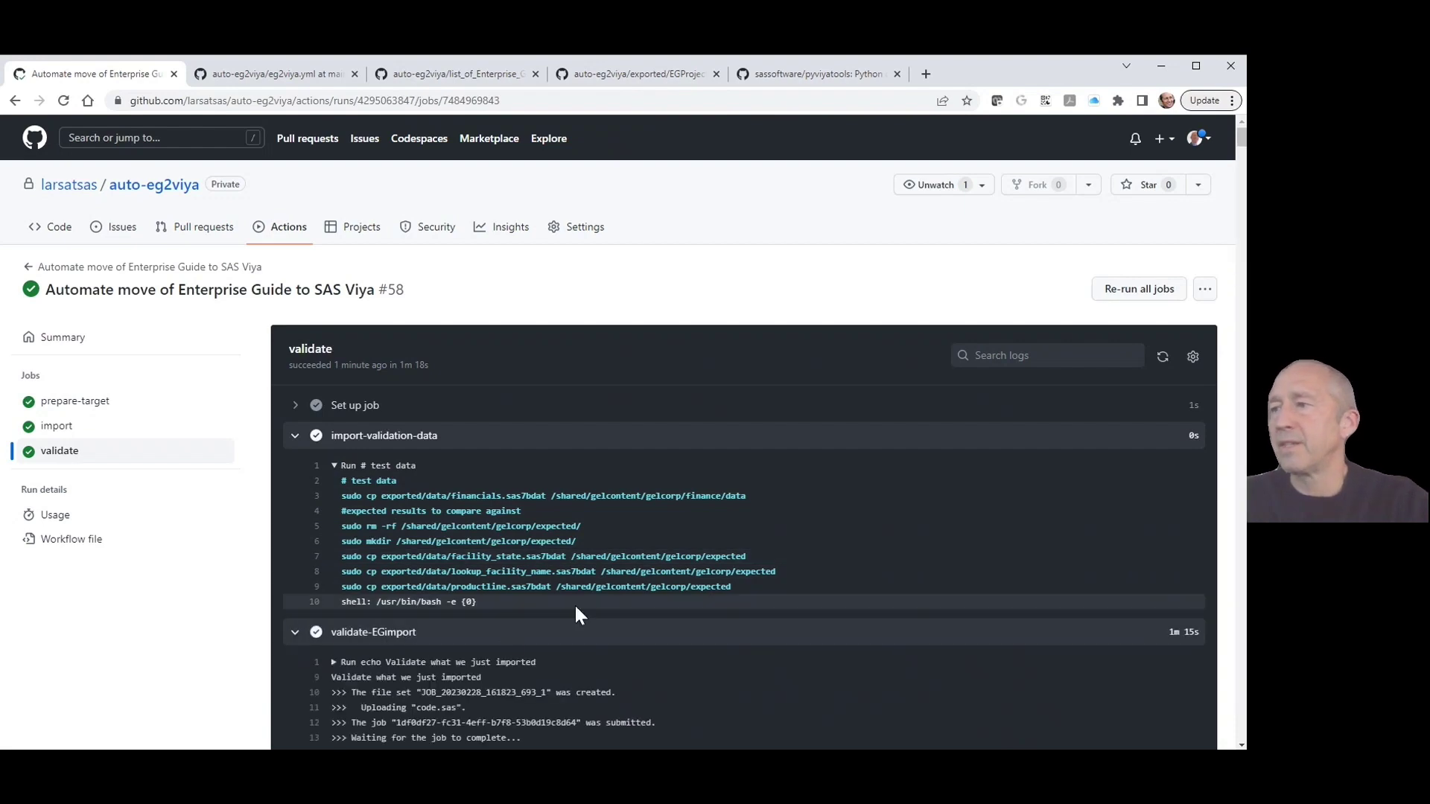
pyautogui.scroll(-2, 574, 603)
pyautogui.scroll(-3, 575, 606)
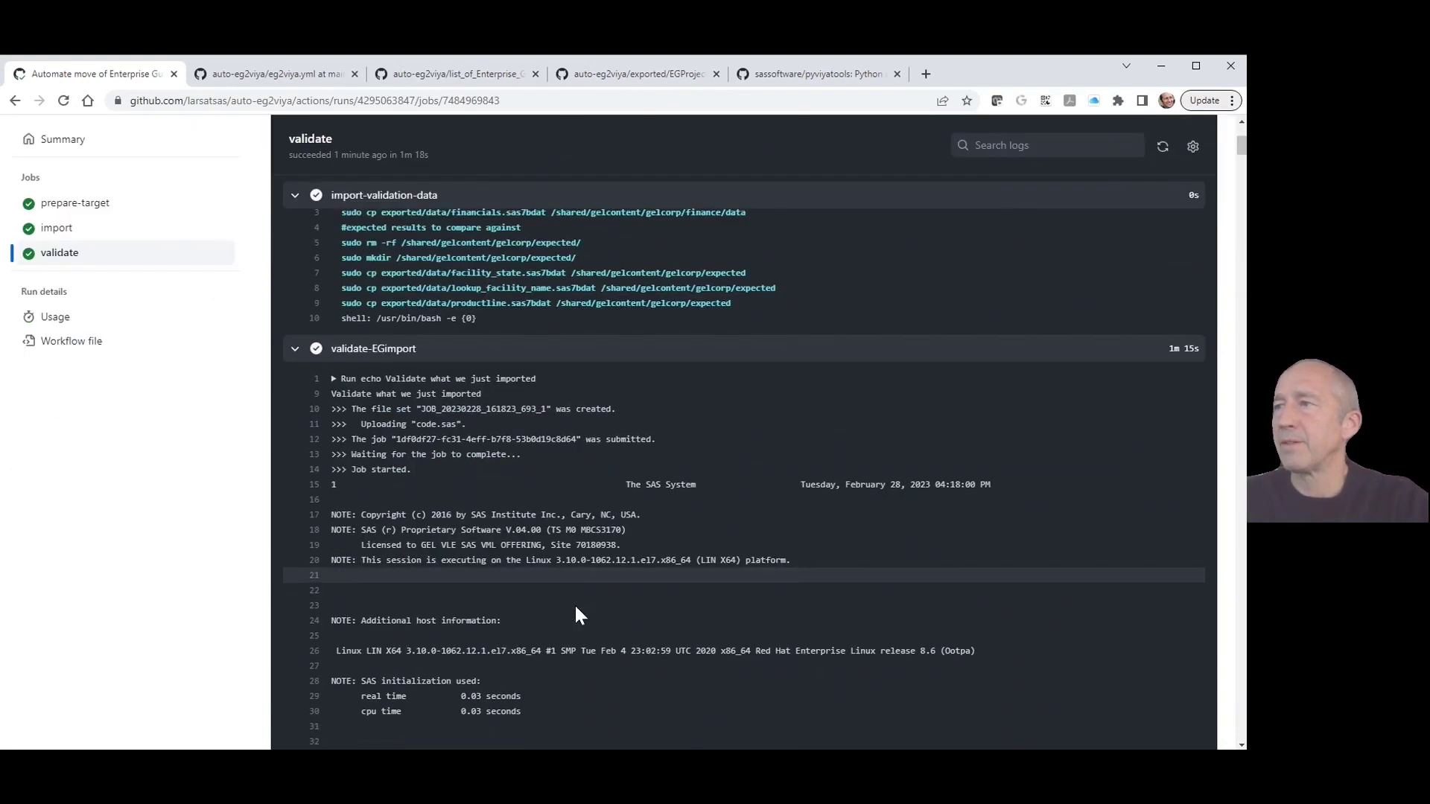
pyautogui.click(334, 375)
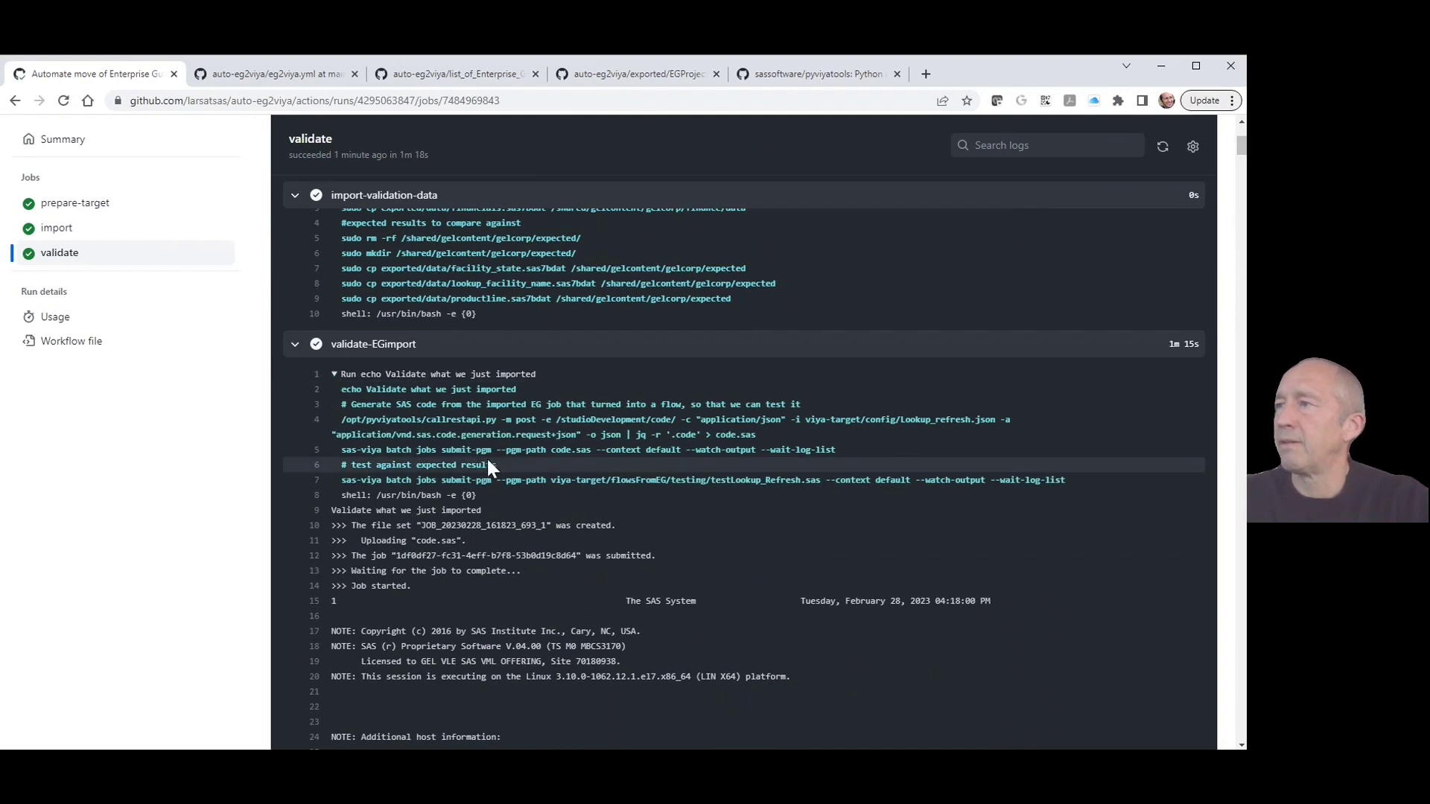
# Step: Enlarge the log text and scroll through the validate-EGimport output
pyautogui.hotkey('ctrl', '+')
pyautogui.hotkey('ctrl', '+')
pyautogui.hotkey('ctrl', '+')
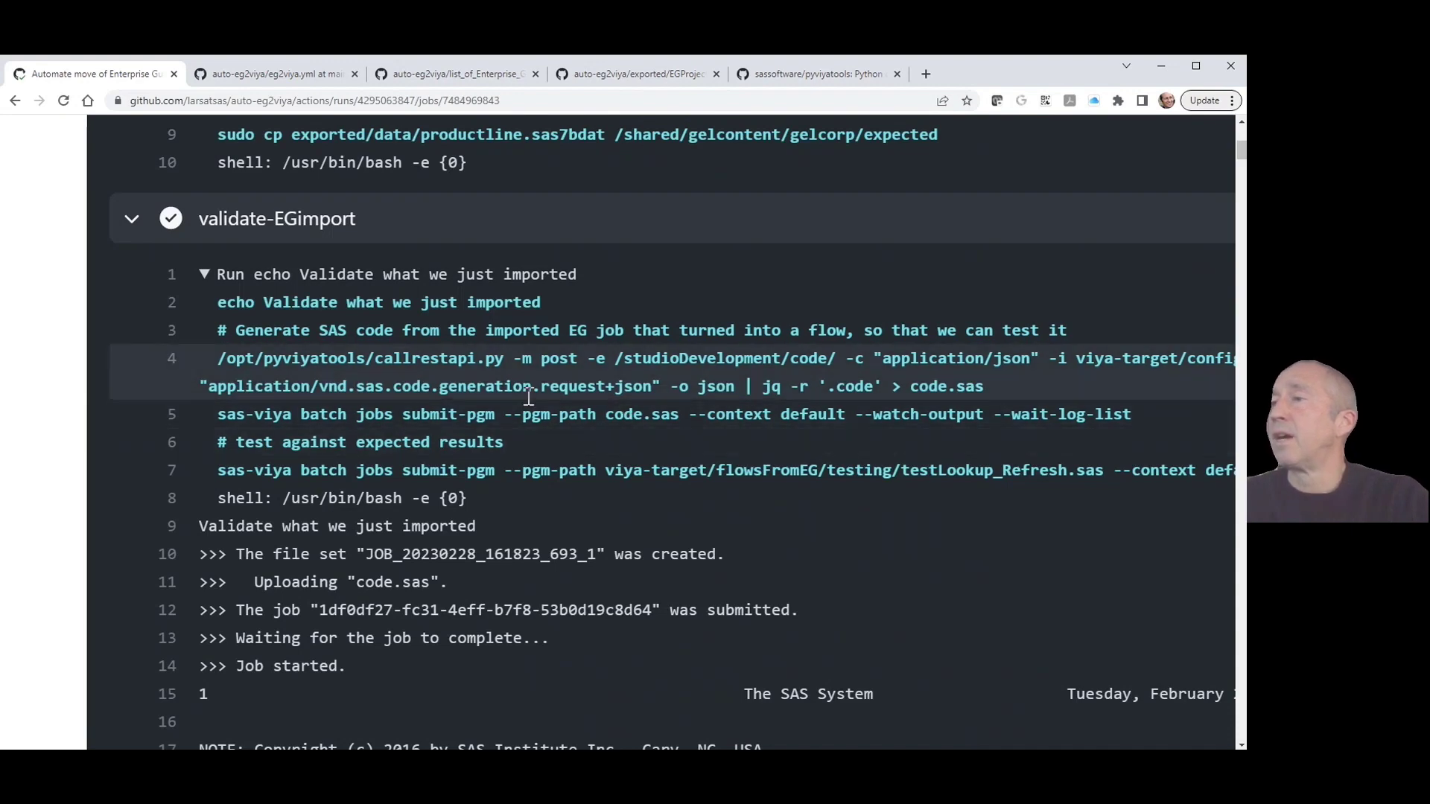
pyautogui.scroll(-1, 522, 417)
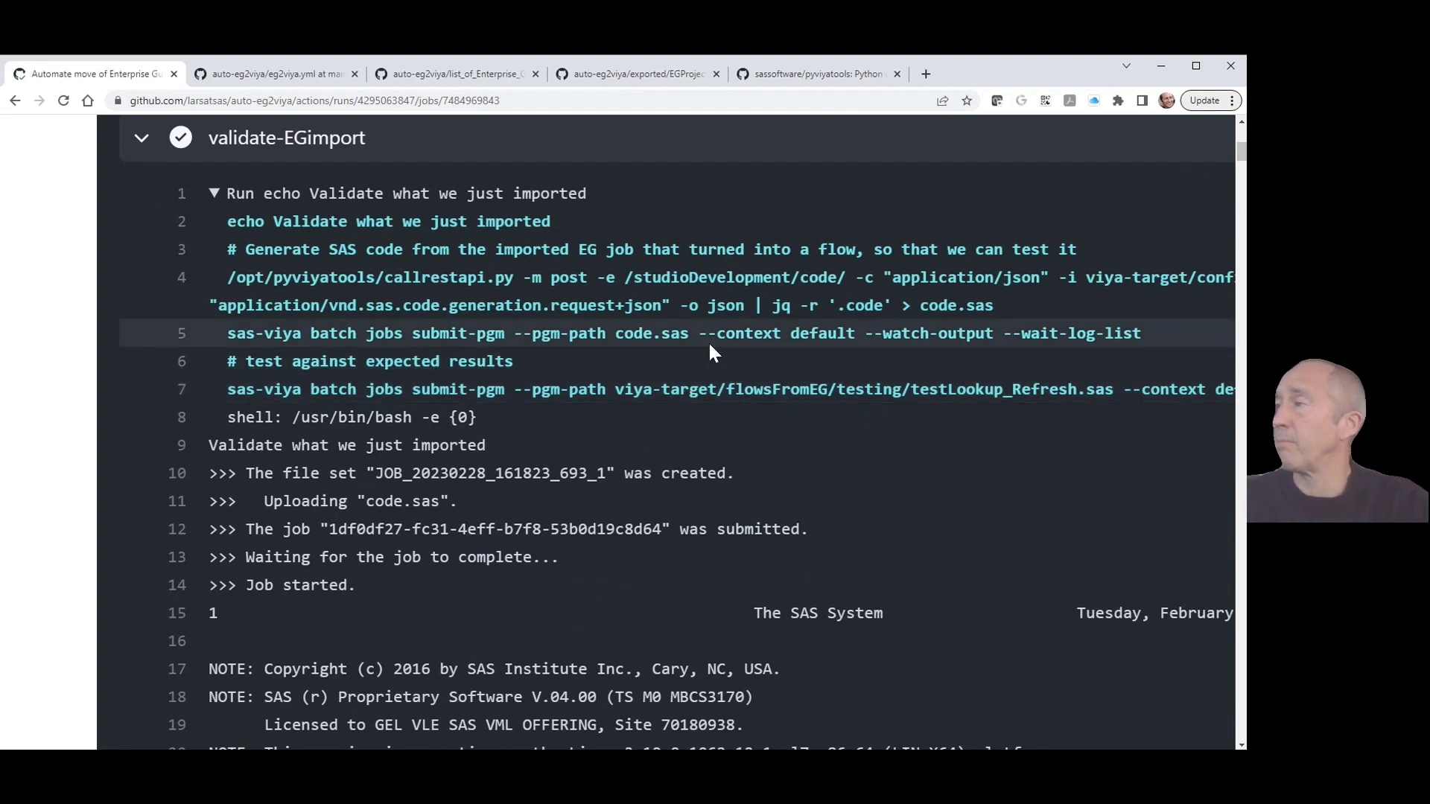
pyautogui.hscroll(1, 709, 352)
pyautogui.hscroll(1, 710, 346)
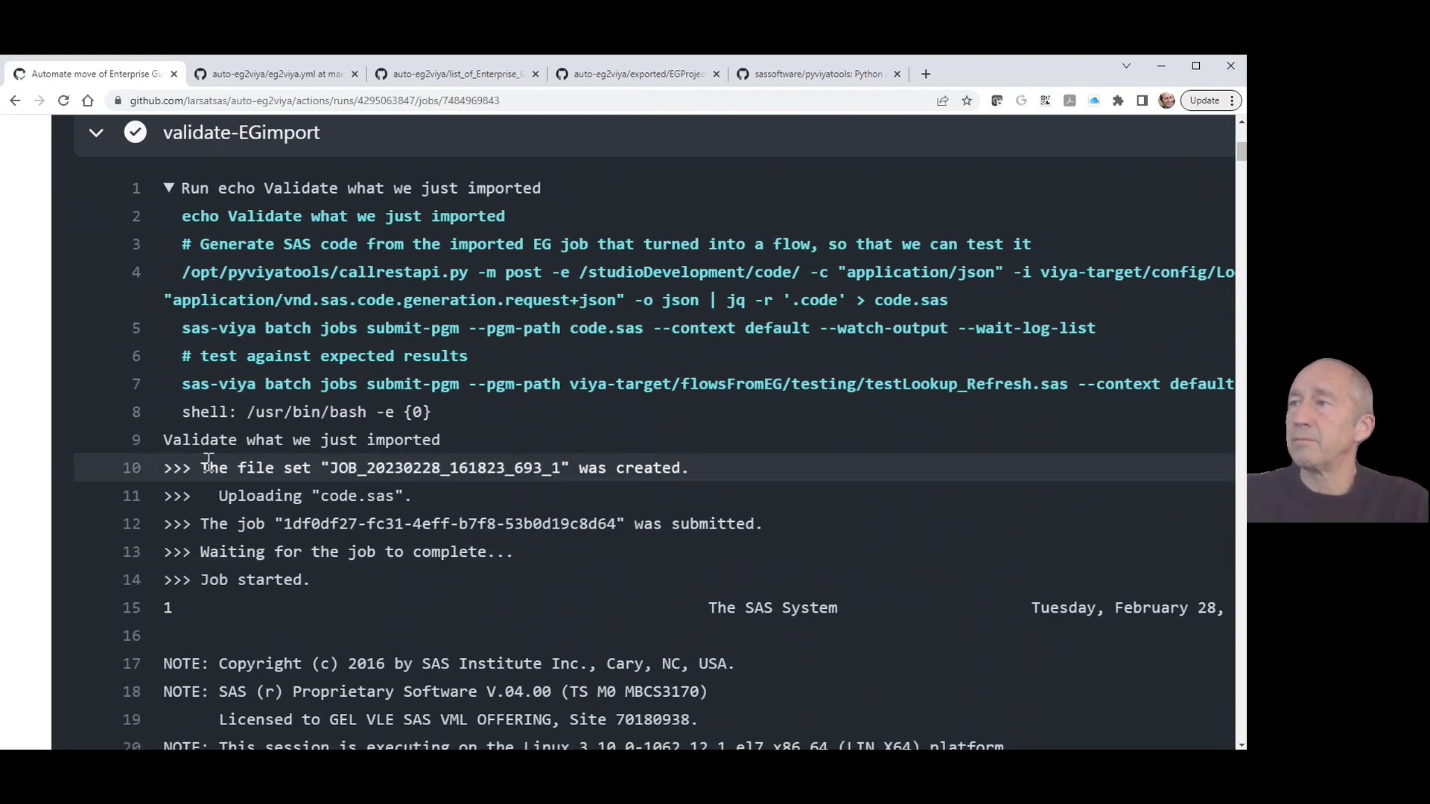
pyautogui.scroll(10, 209, 462)
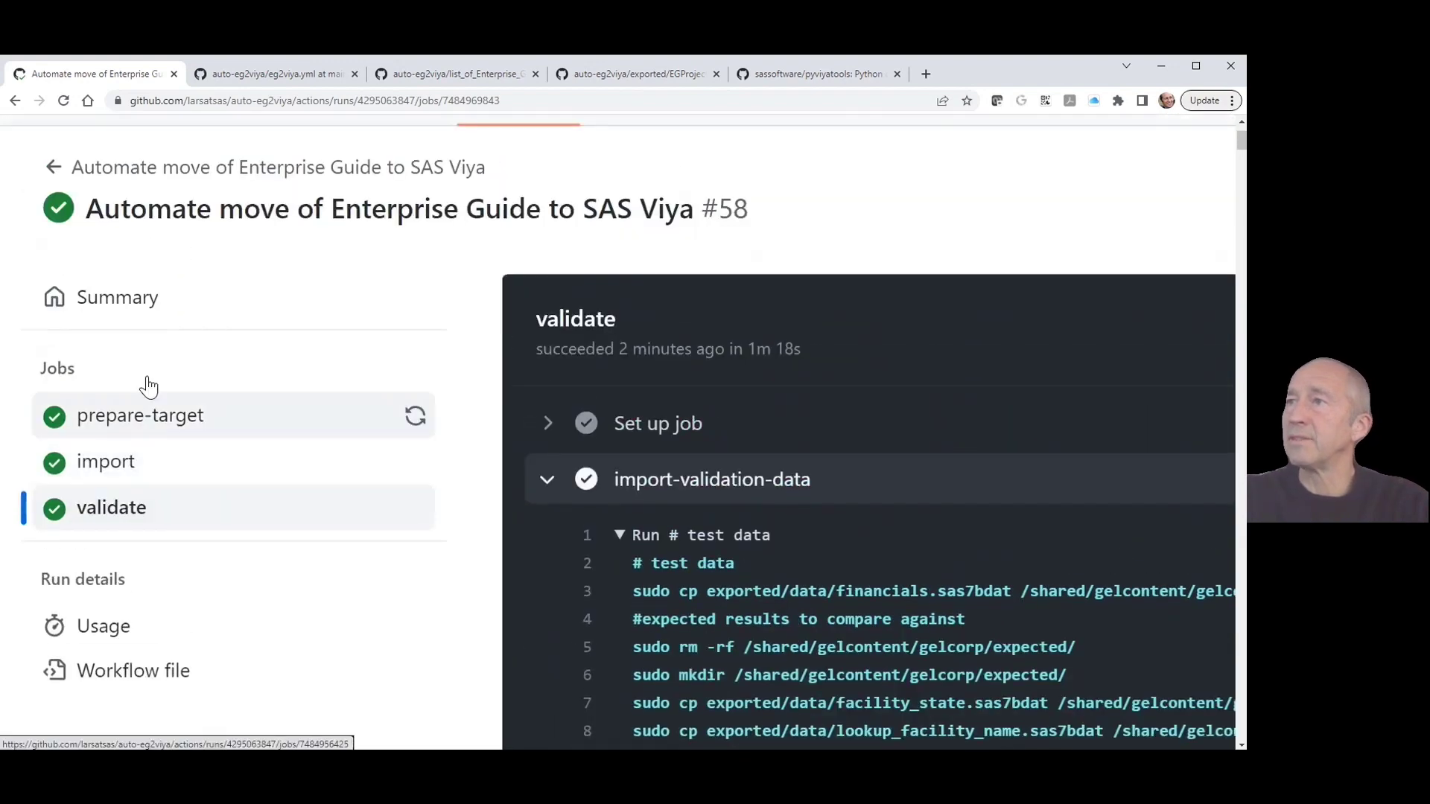
# Step: Show run #58's summary job graph, zoomed out so prepare-target, import and validate are all visible
pyautogui.click(121, 318)
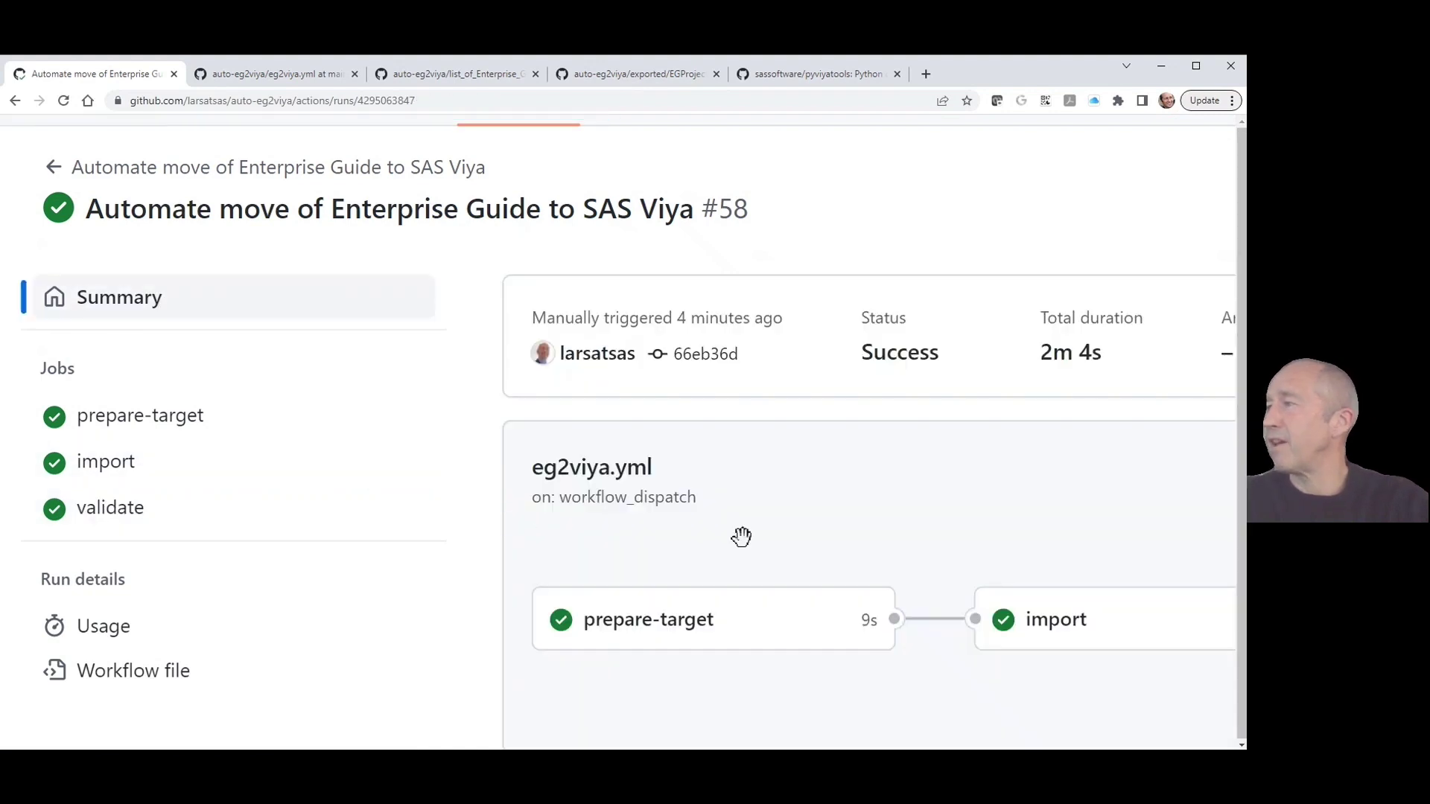
pyautogui.hscroll(4, 373, 594)
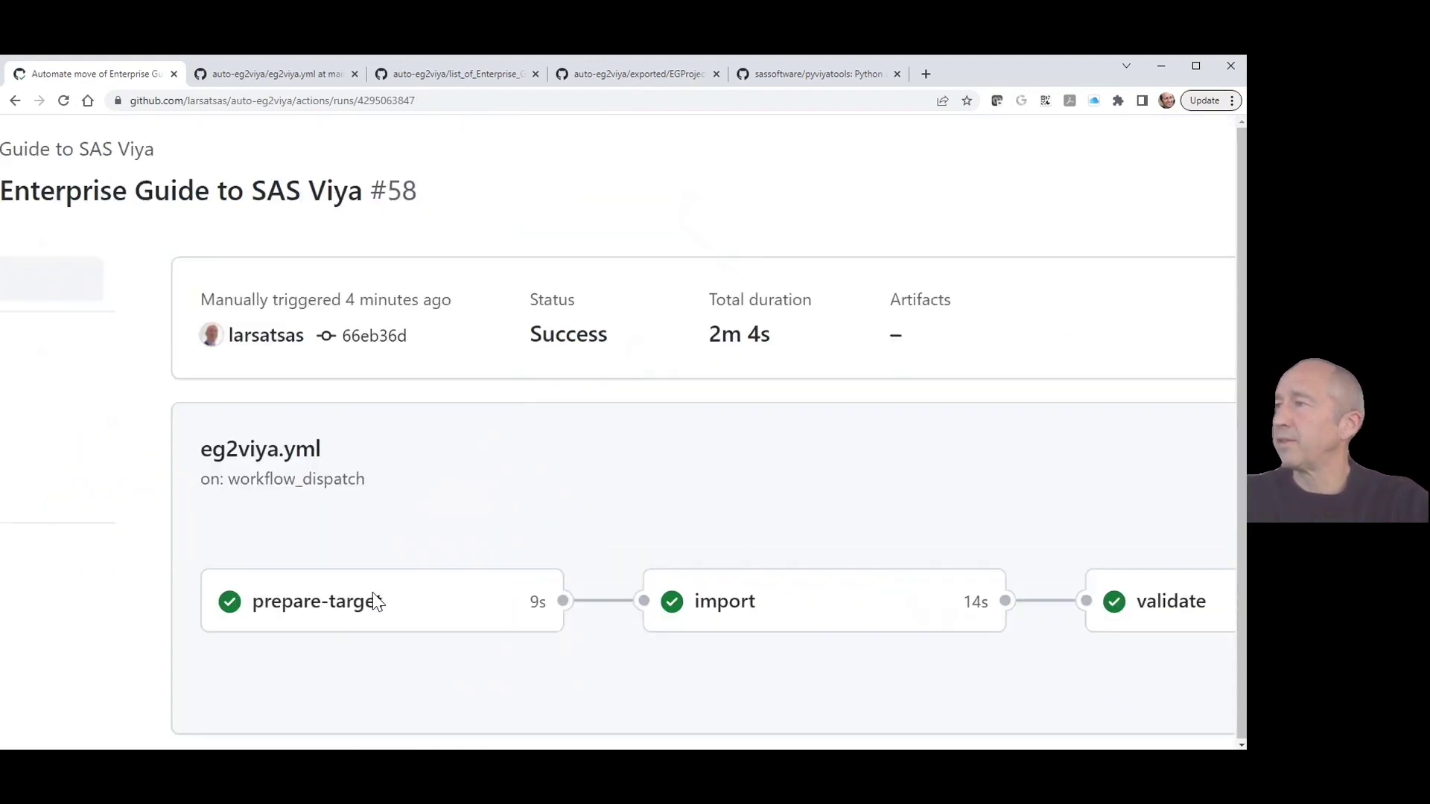
pyautogui.hscroll(1, 374, 601)
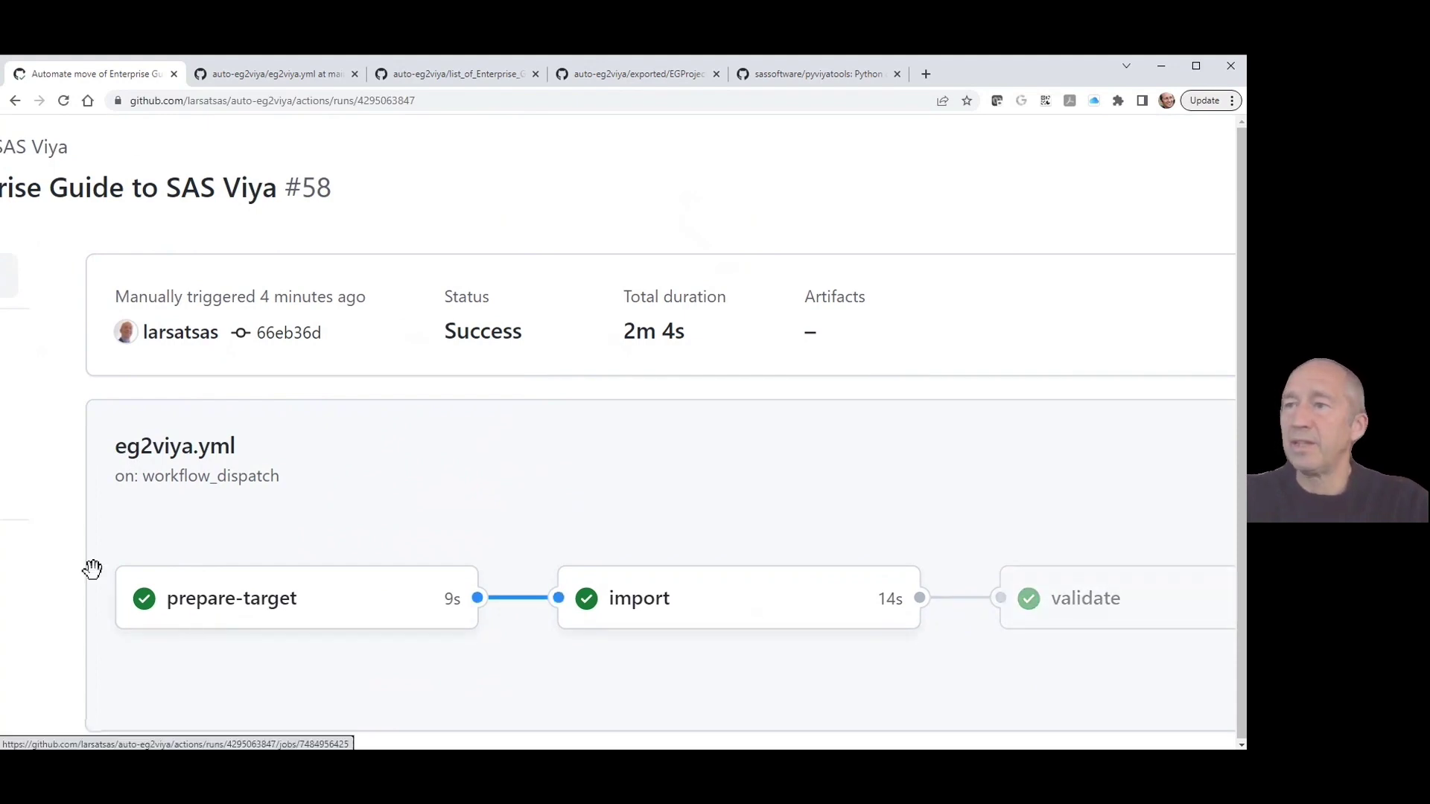
pyautogui.hotkey('ctrl', '-')
pyautogui.hotkey('ctrl', '-')
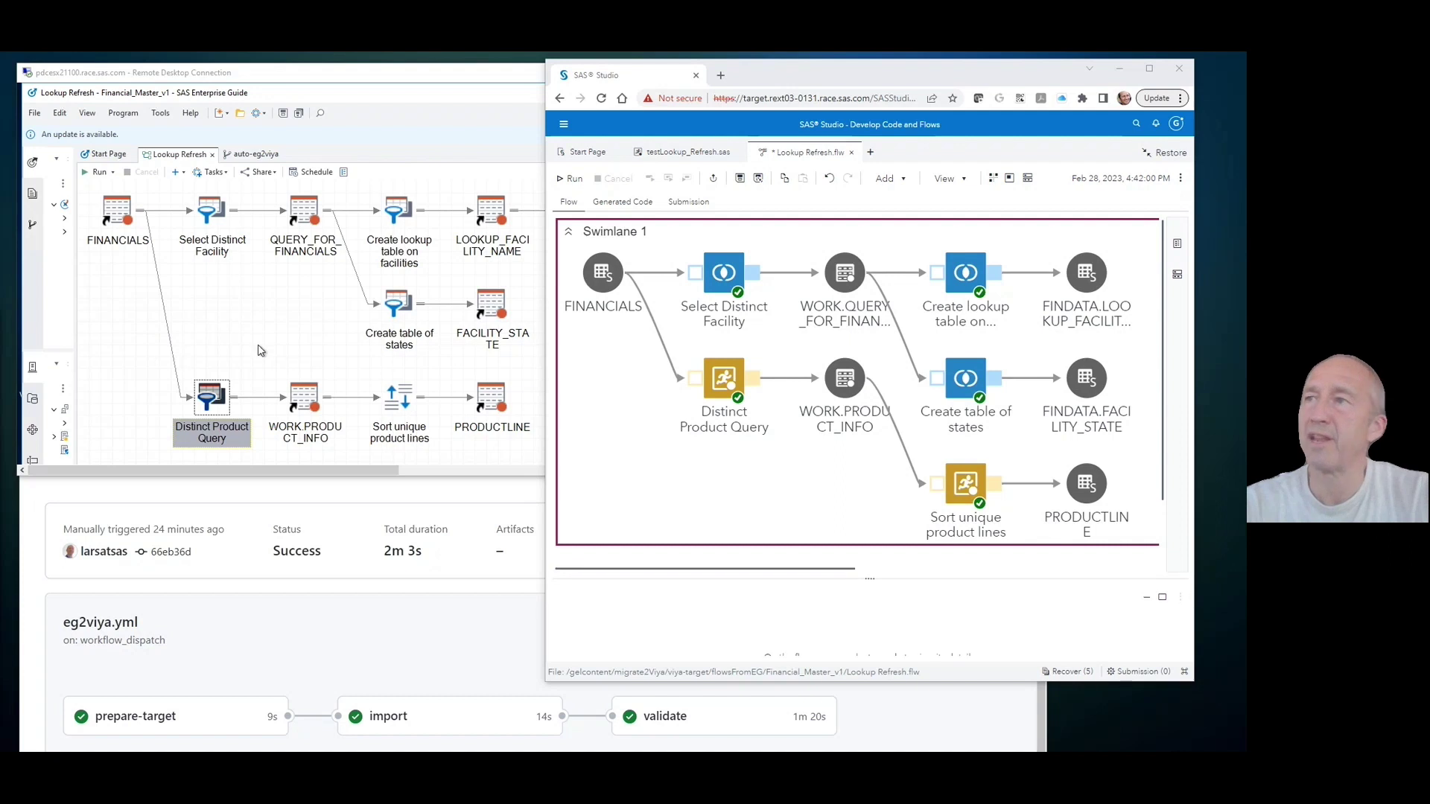
# Step: Compare Select Distinct Facility, Create lookup table and Distinct Product Query against Enterprise Guide, then run the flow
pyautogui.click(214, 210)
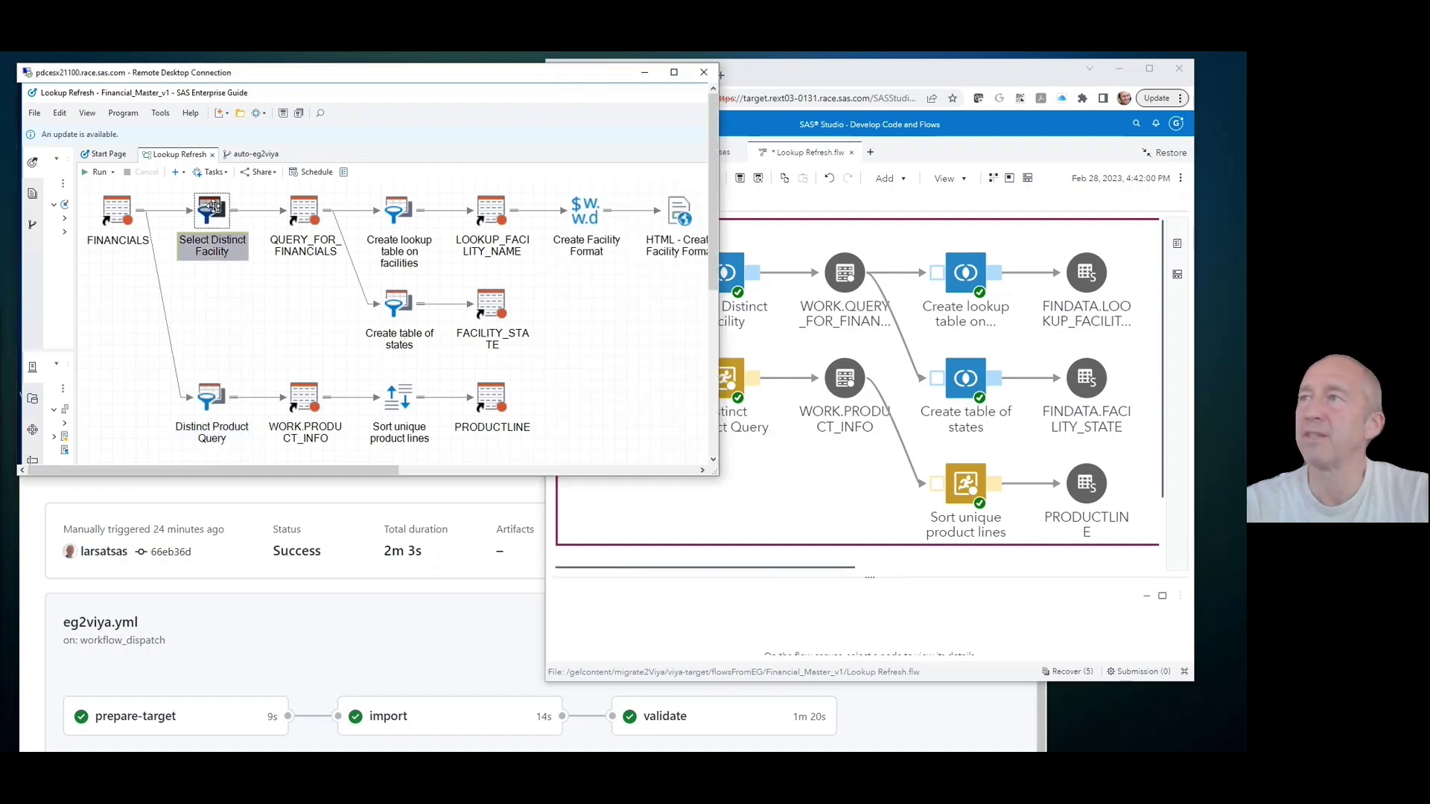
pyautogui.click(395, 208)
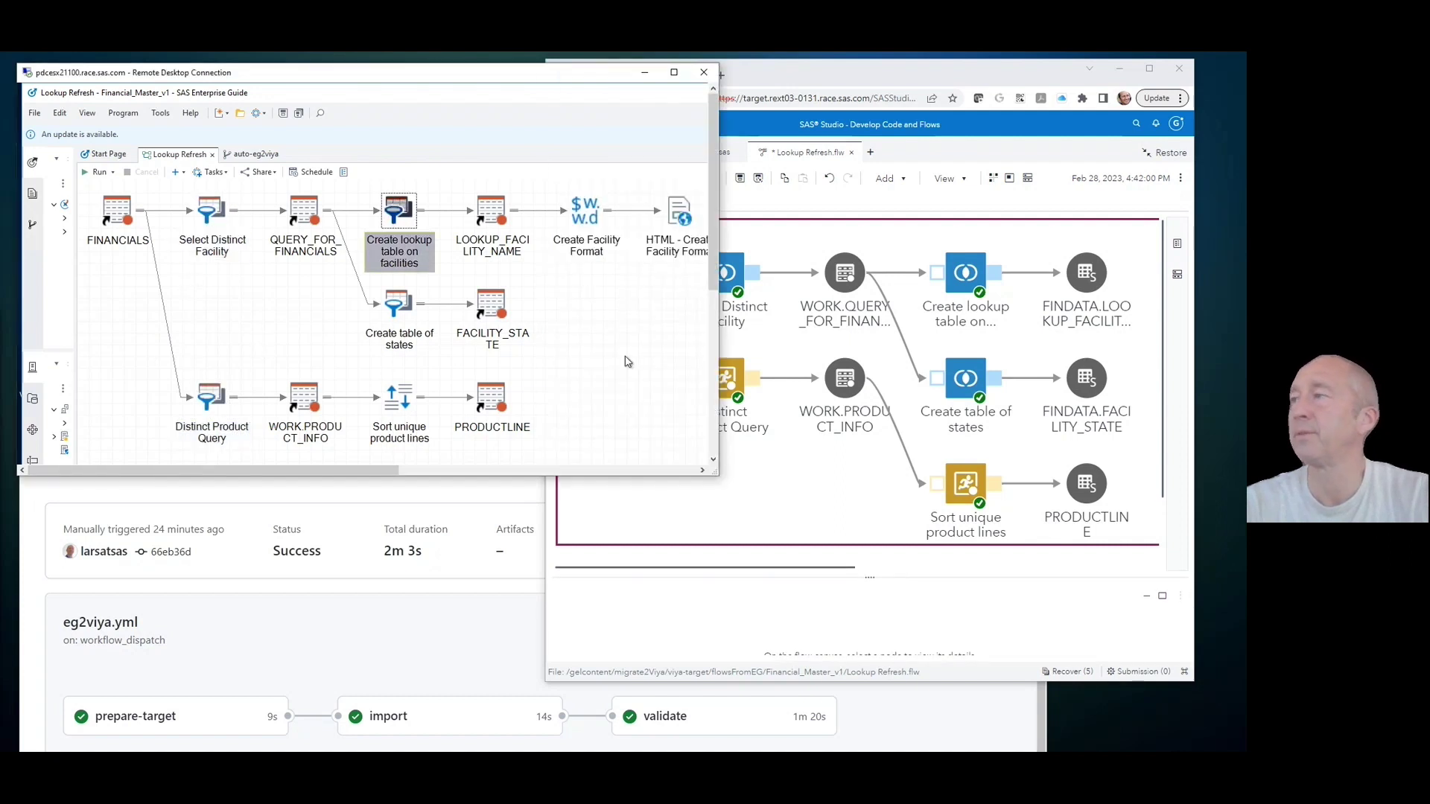
pyautogui.click(793, 491)
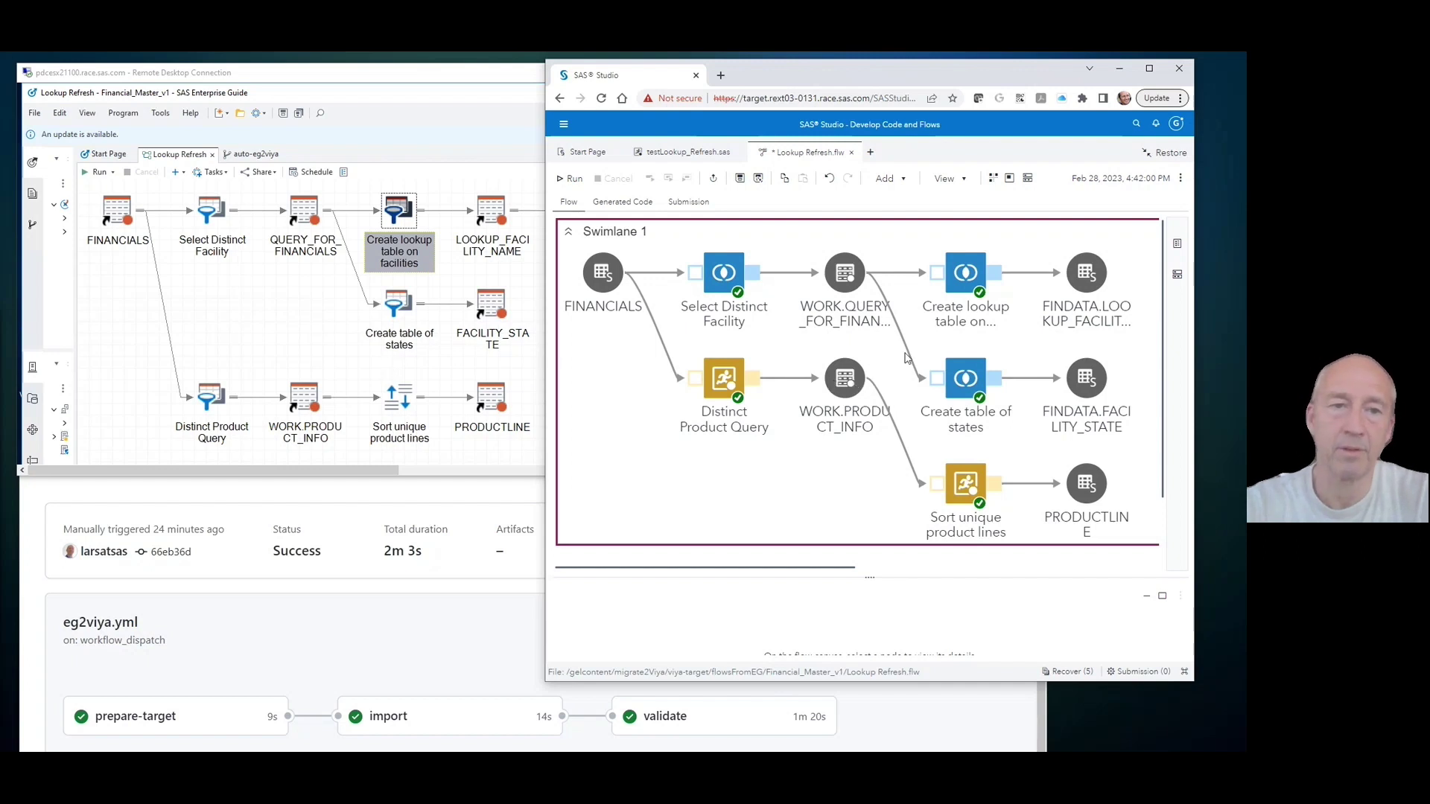
pyautogui.click(213, 398)
pyautogui.click(778, 464)
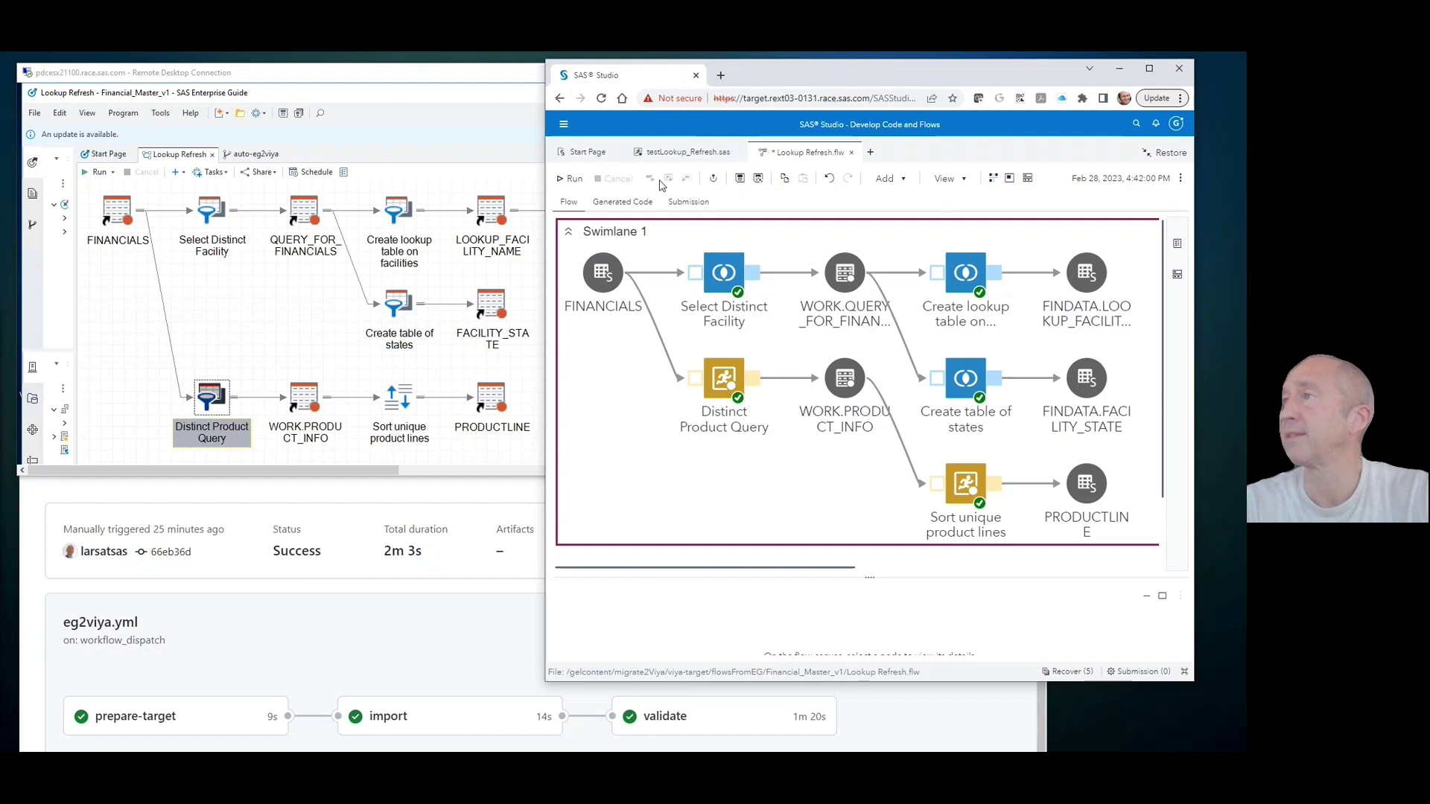
pyautogui.click(572, 179)
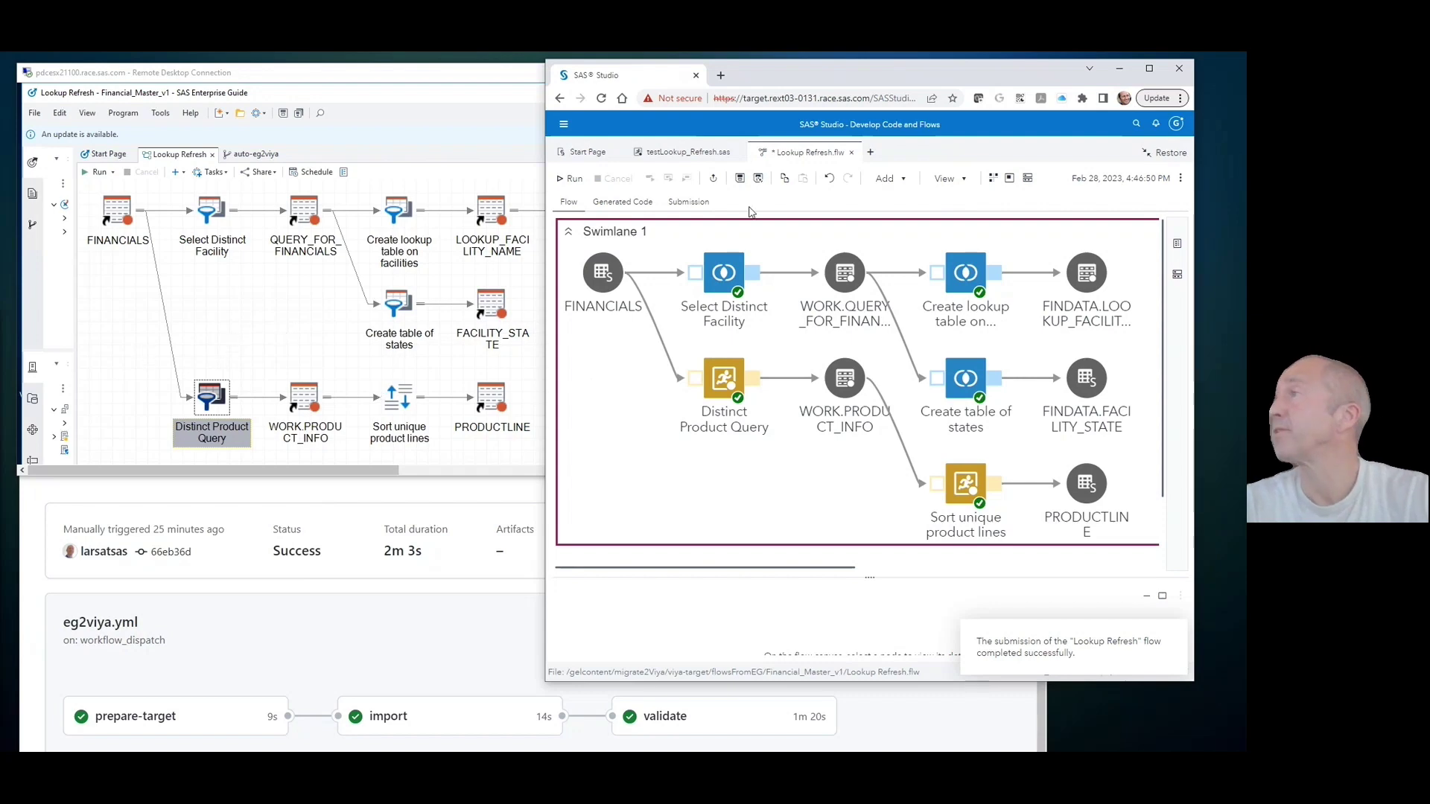
# Step: Maximize SAS Studio and bring up the testLookup_Refresh.sas program with its PROC COMPARE results
pyautogui.doubleClick(927, 77)
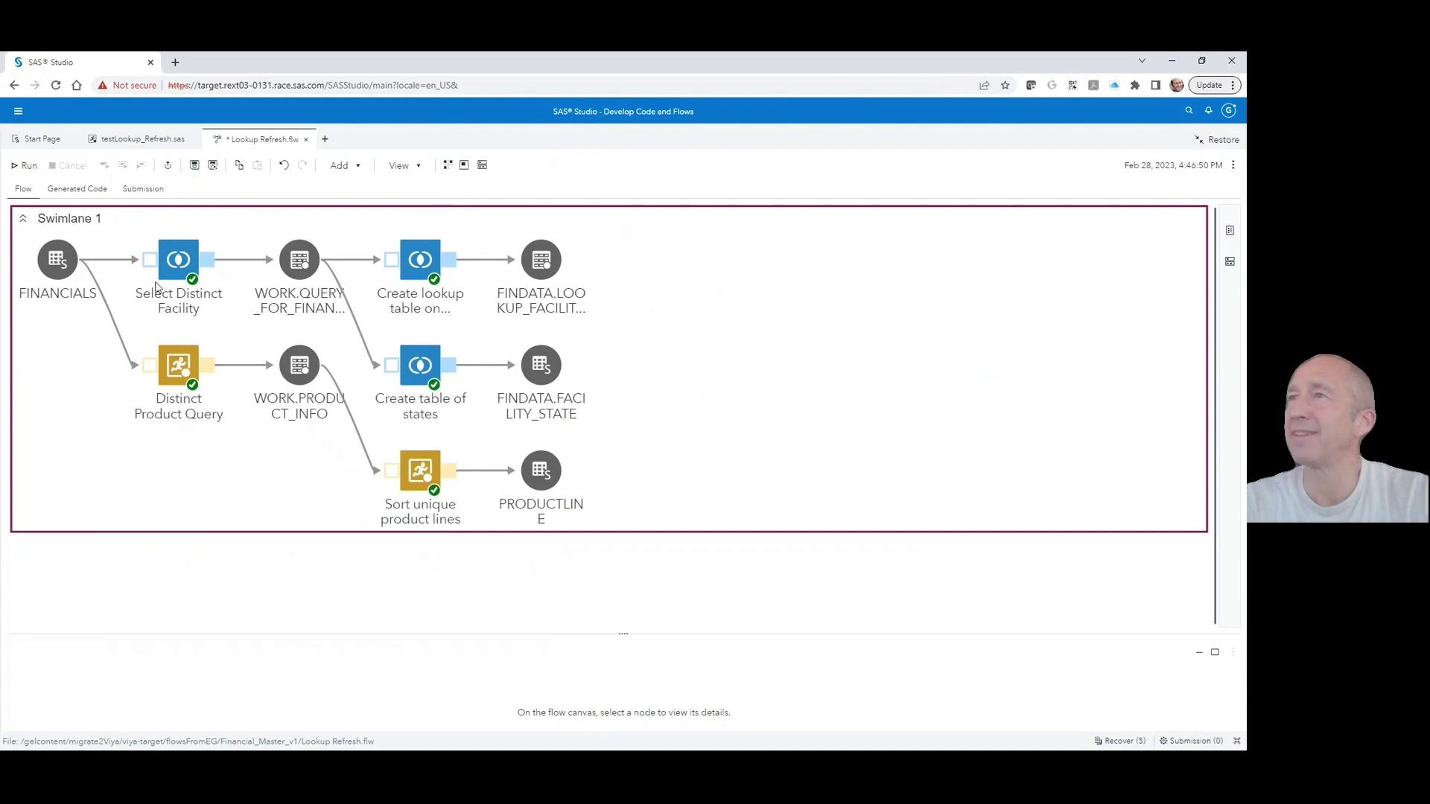
pyautogui.click(143, 139)
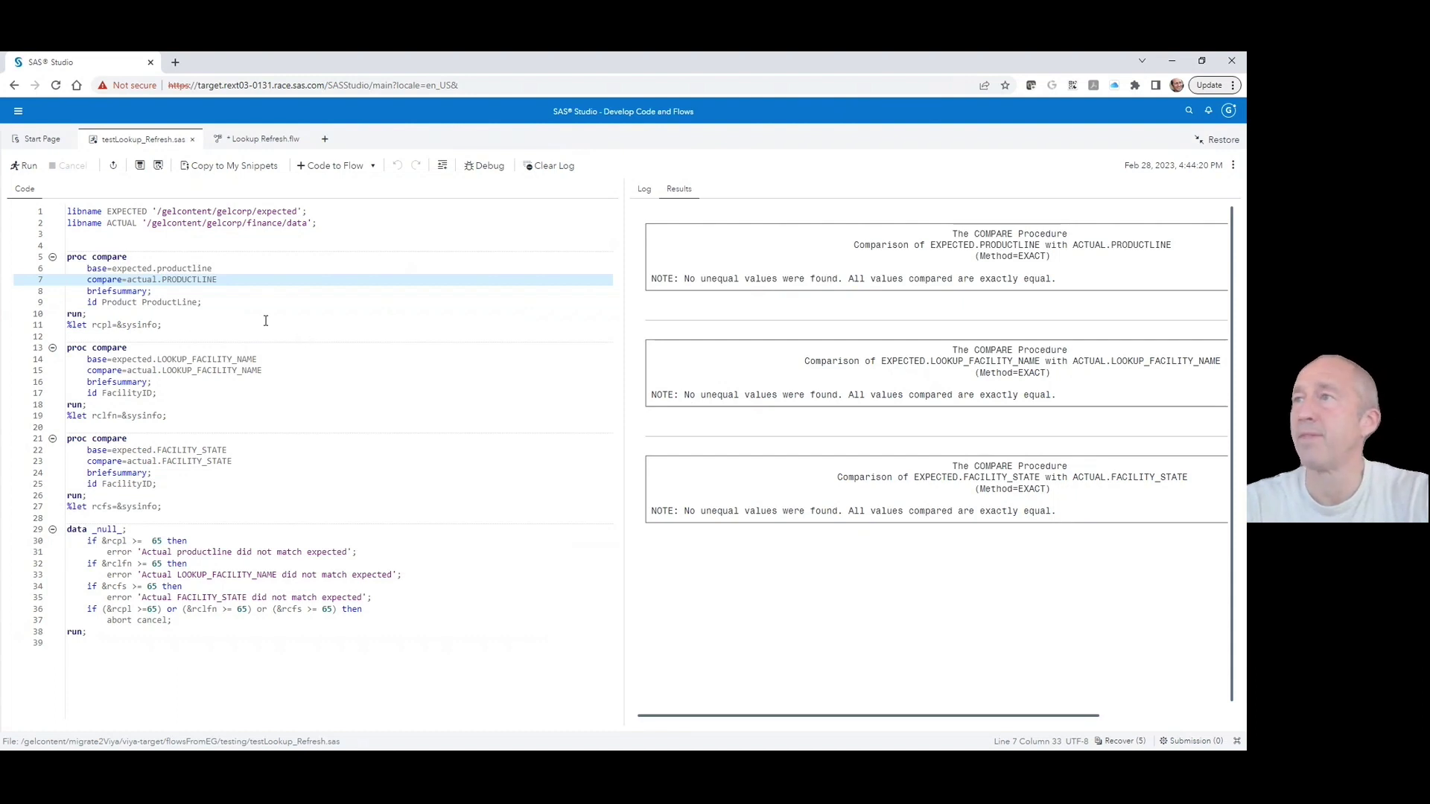
# Step: Run the testLookup_Refresh.sas comparison program again
pyautogui.click(27, 167)
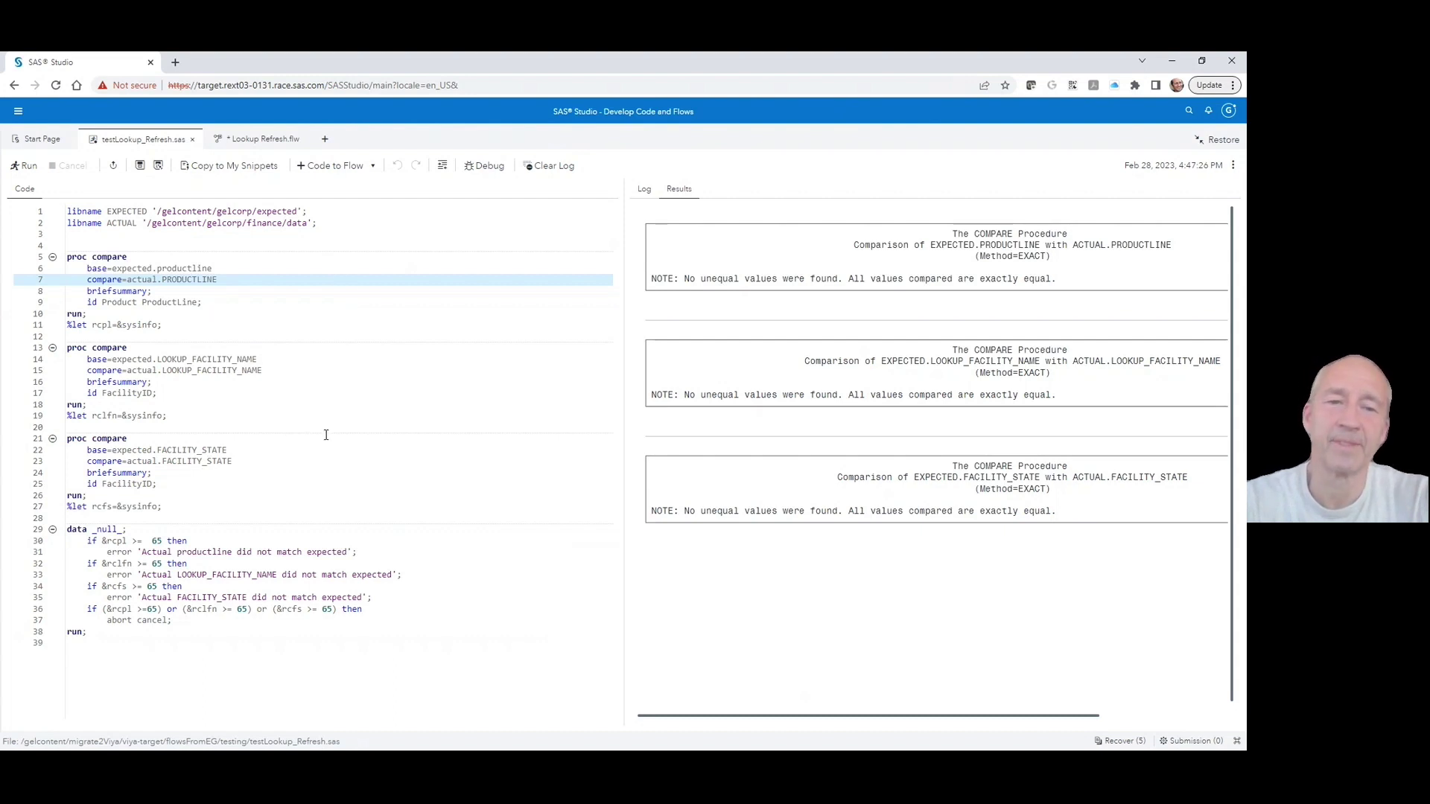
# Step: Switch to the Lookup Refresh.flw tab
pyautogui.click(261, 140)
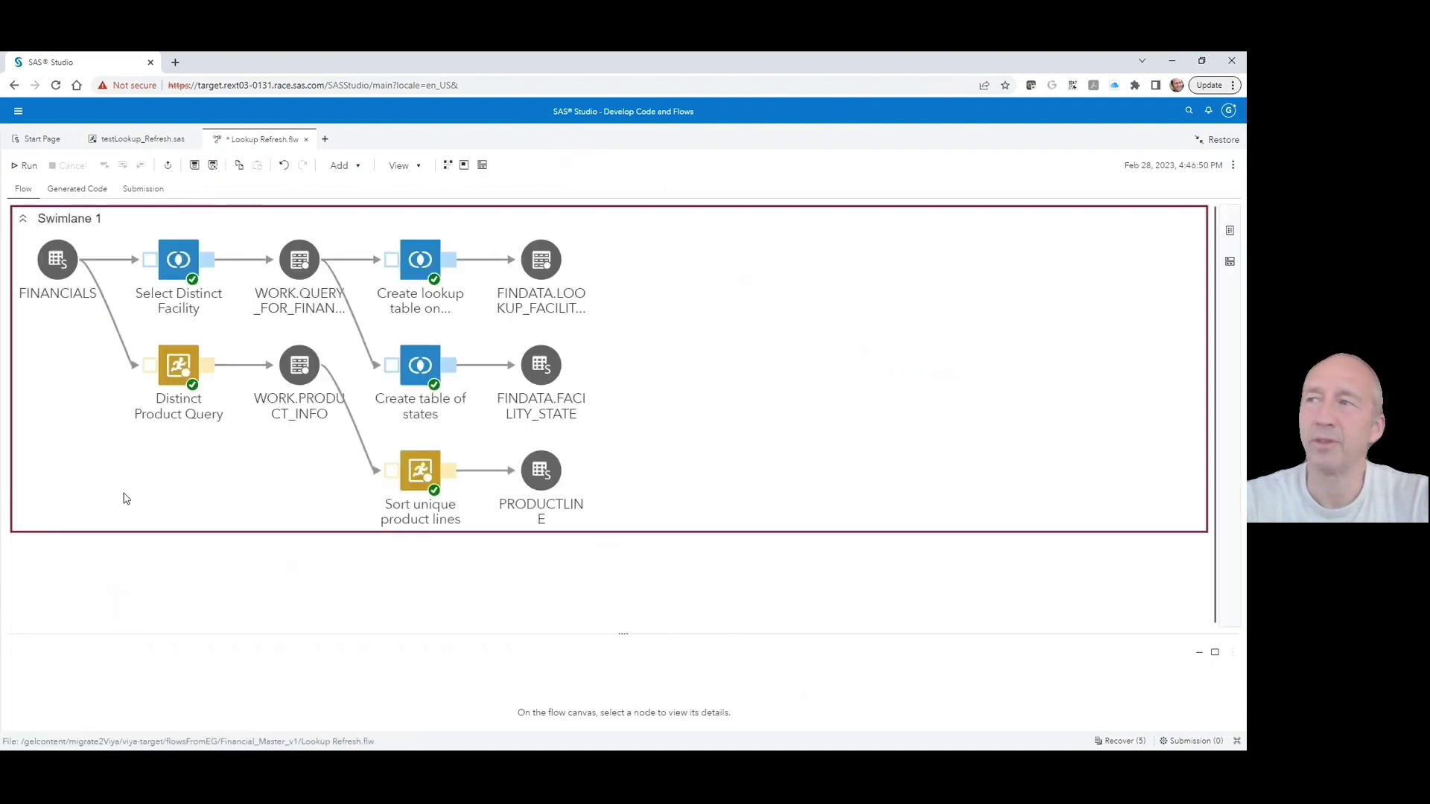